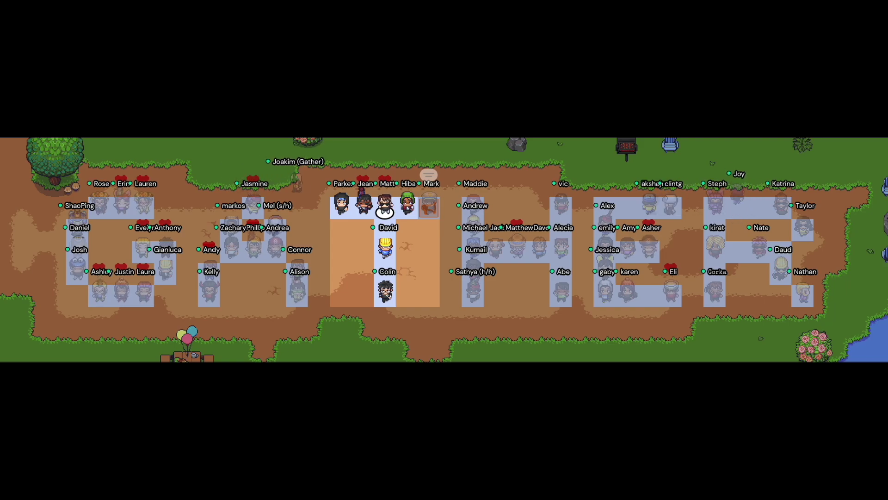
Step: Walk the avatar out of the poster room, through the office and up the brick maze
key("Right")
key("Right")
key("Right")
key("Right")
key("Right")
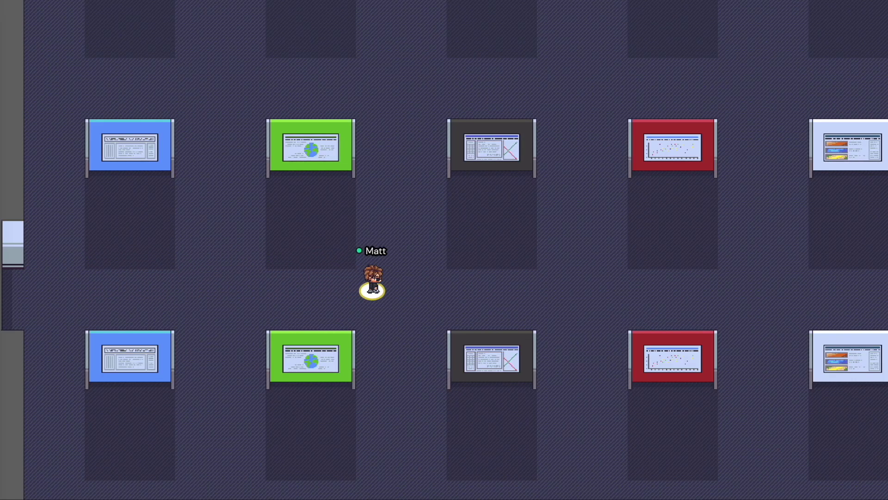
key("Right")
key("Right")
key("Right")
key("Right")
key("Right")
key("Right")
key("Right")
key("Right")
key("Right")
key("Right")
key("Right")
key("Right")
key("Right")
key("Right")
key("Up")
key("Up")
key("Up")
key("Up")
key("Up")
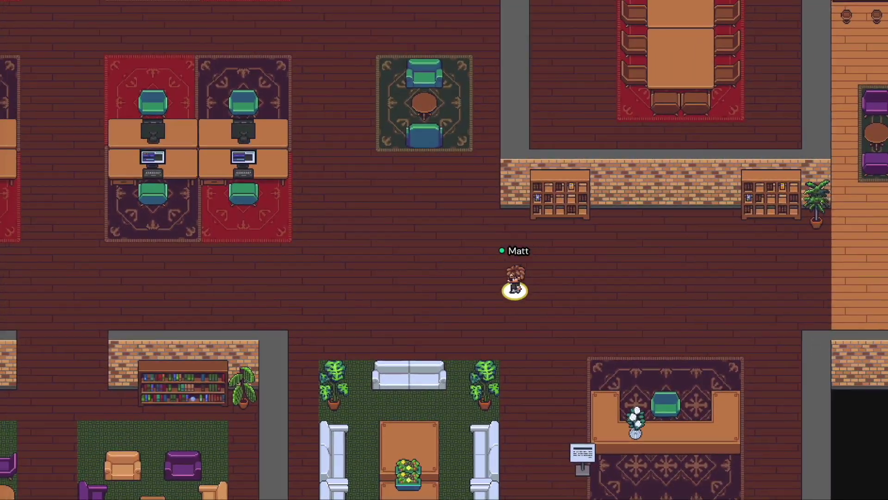
key("Left")
key("Left")
key("Left")
key("Left")
key("Up")
key("Up")
key("Up")
key("Up")
key("Up")
key("Up")
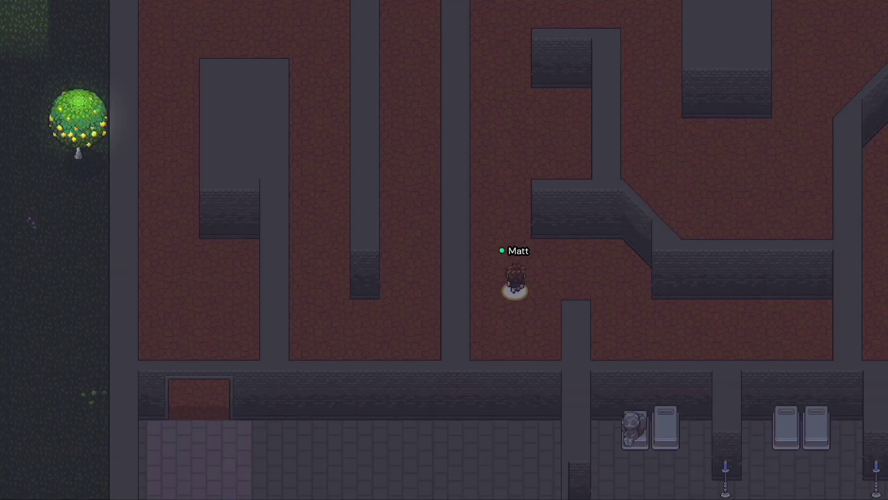
key("Up")
key("Up")
key("Up")
key("Up")
key("Up")
key("Up")
key("Up")
key("Up")
key("Up")
key("Up")
key("Up")
key("Up")
key("Up")
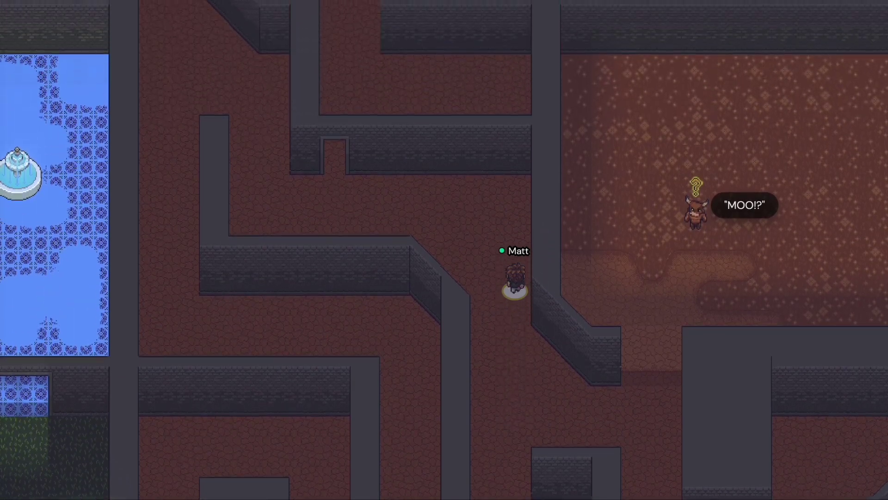
key("Up")
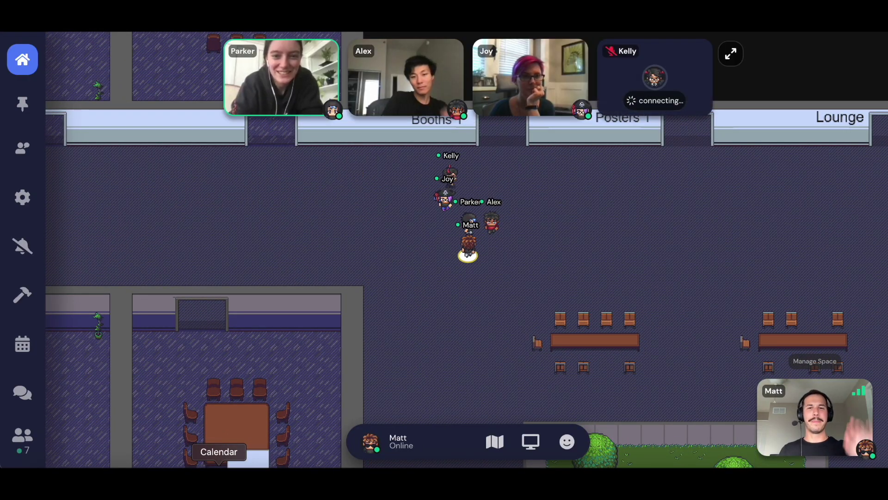
Step: Walk past the Lounge to the colleagues and step into the ship table's private space
key("Up")
key("Right")
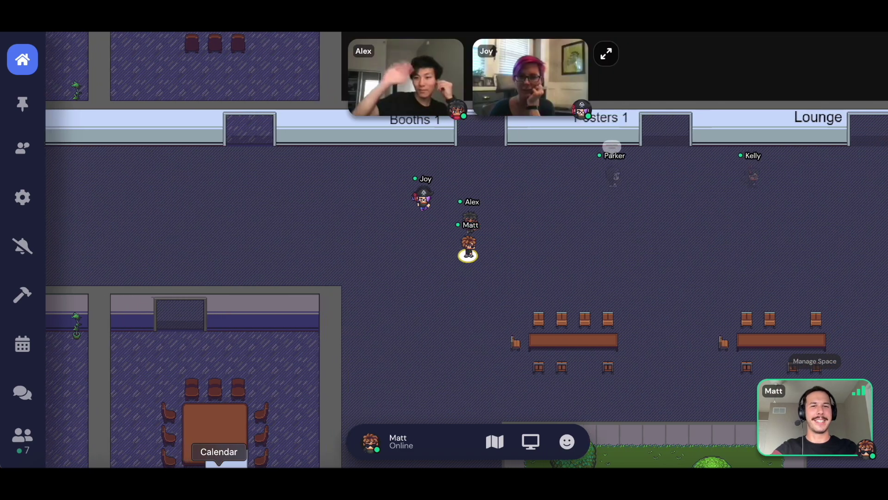
key("Right")
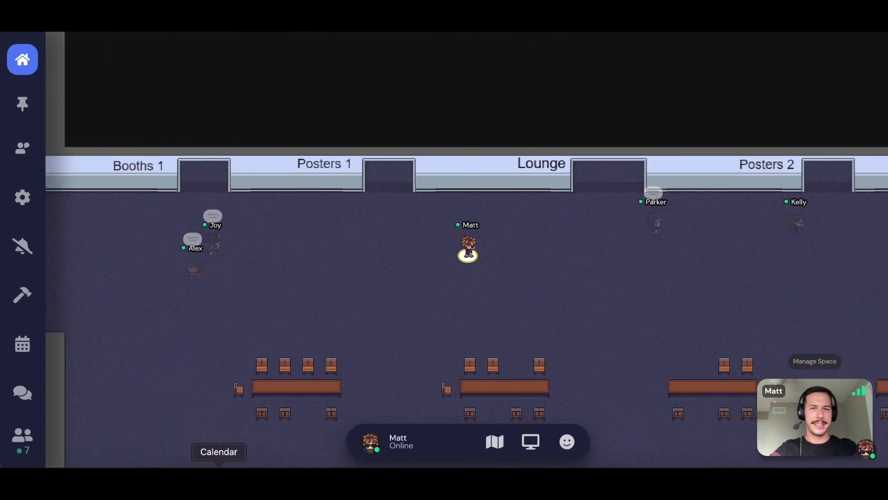
key("Right")
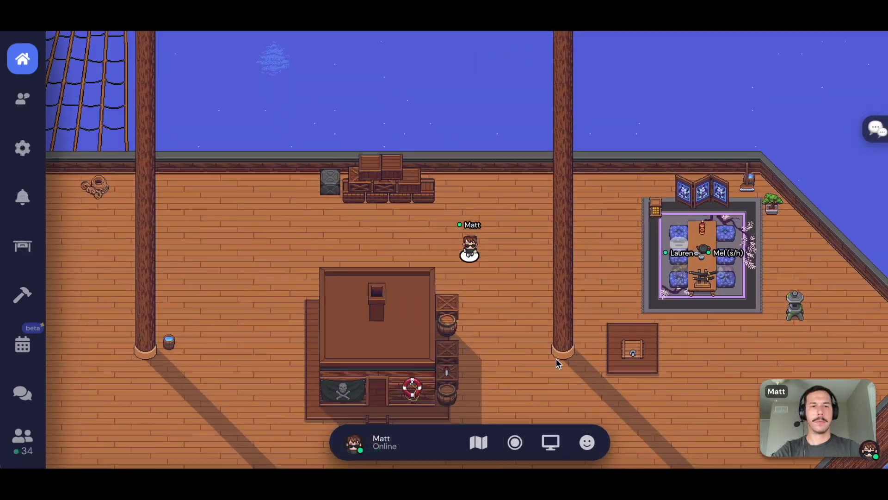
key("Right")
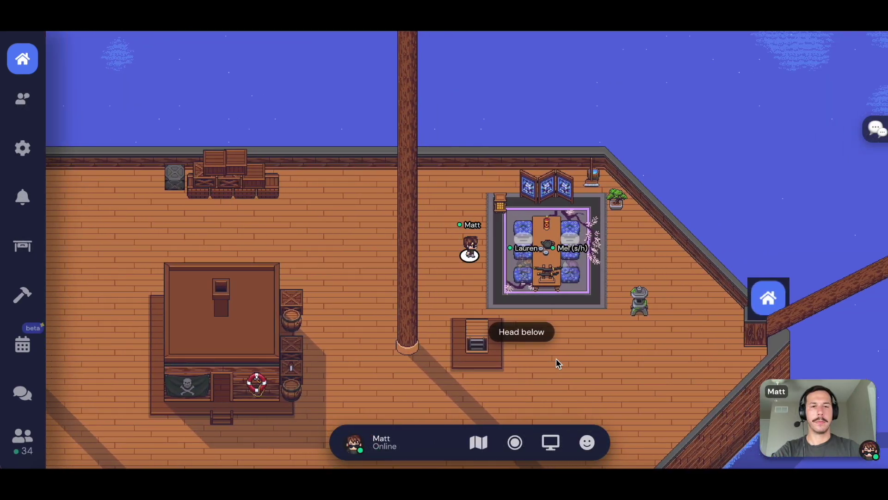
key("Up")
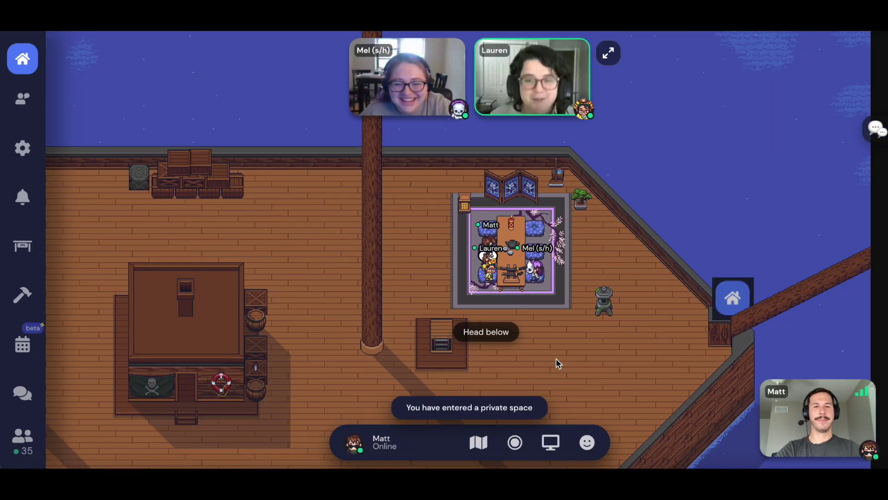
Step: Wave twice to the table group, then walk into the pond private space
key("1")
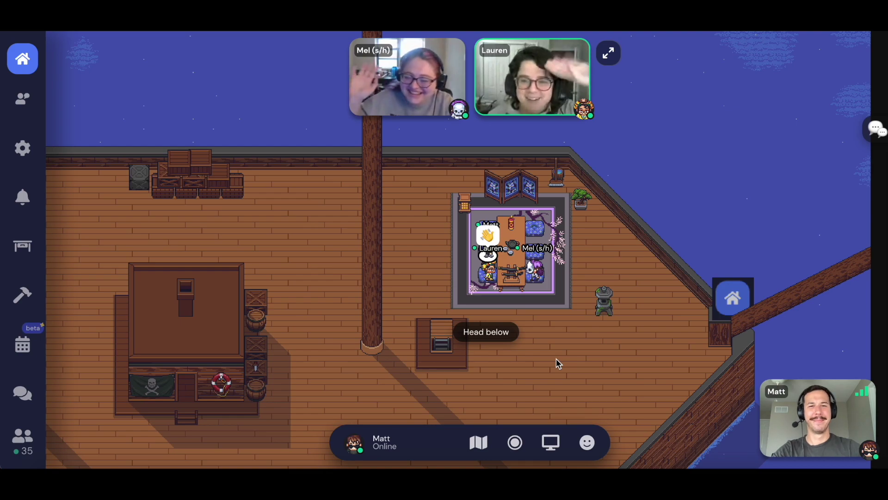
key("1")
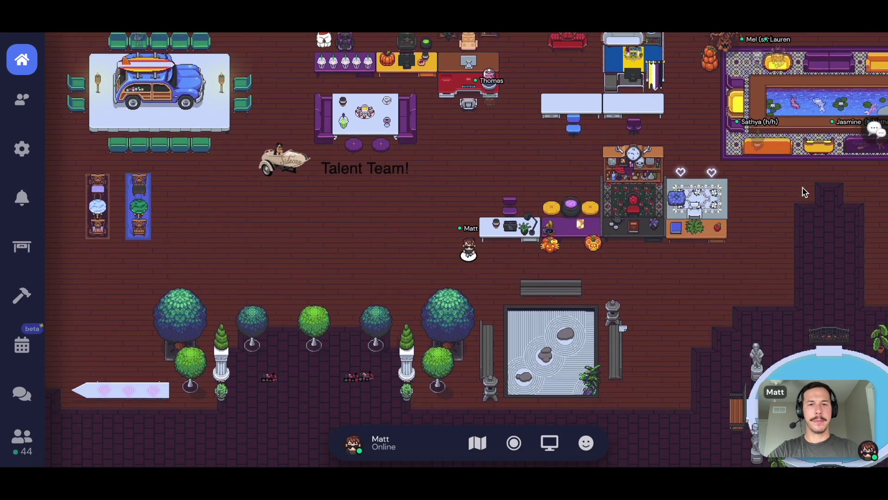
key("Down")
key("Right")
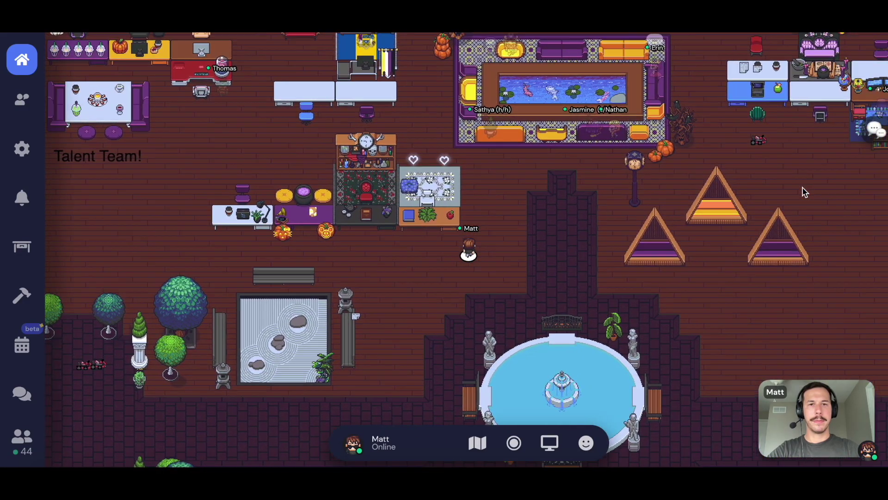
key("Up")
key("Up")
key("Up")
key("Up")
key("Up")
key("Up")
key("Up")
key("Up")
key("Up")
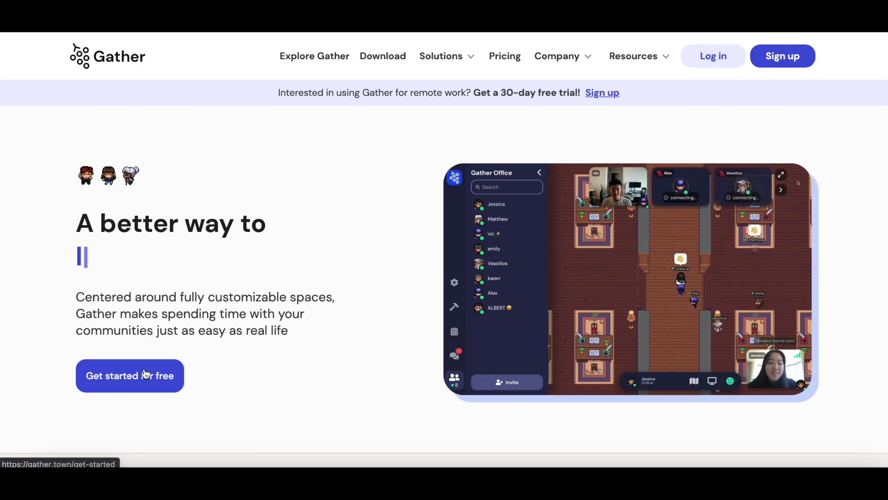
Step: Start creating a new space and skip the use-case choice with None of these
left_click(146, 373)
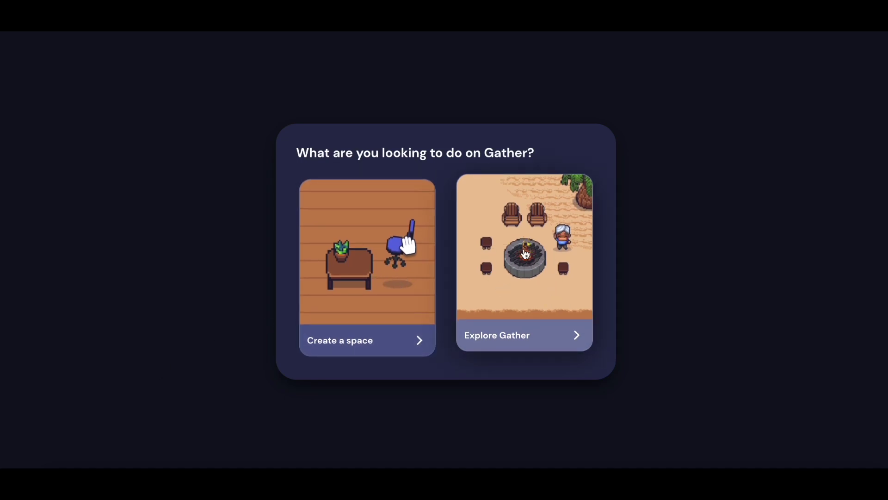
left_click(380, 278)
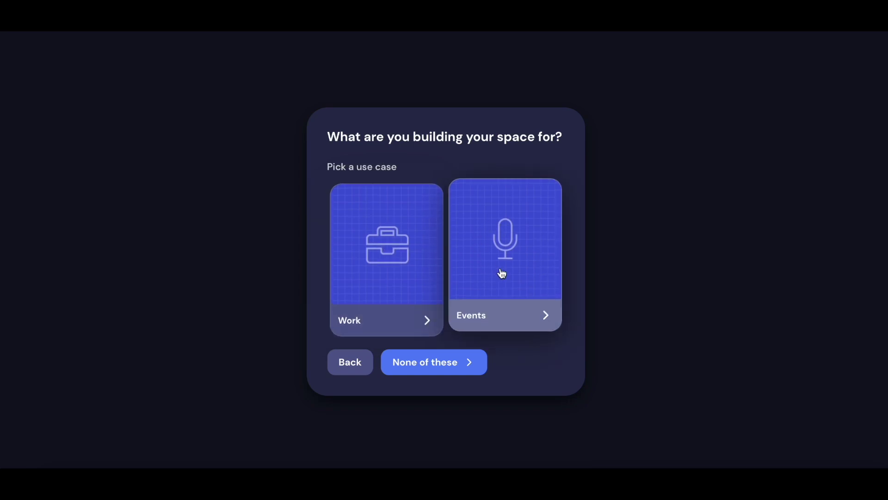
left_click(448, 364)
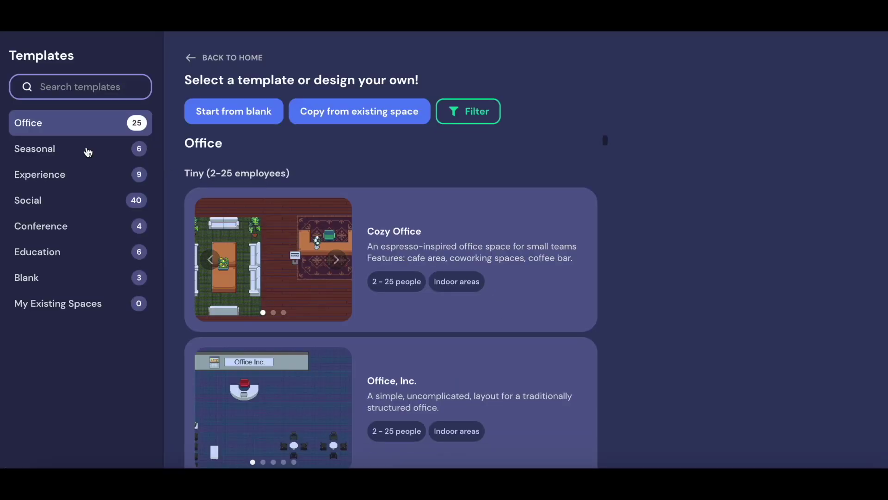
Step: Browse the Social and Education template categories, then pick the Open Mic Cafe template
scroll(367, 255, "down", 10)
scroll(367, 253, "down", 3)
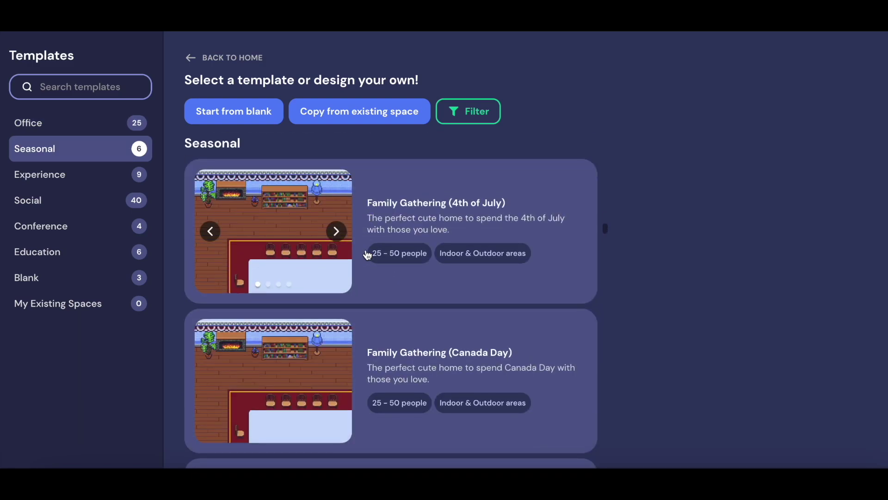
left_click(50, 202)
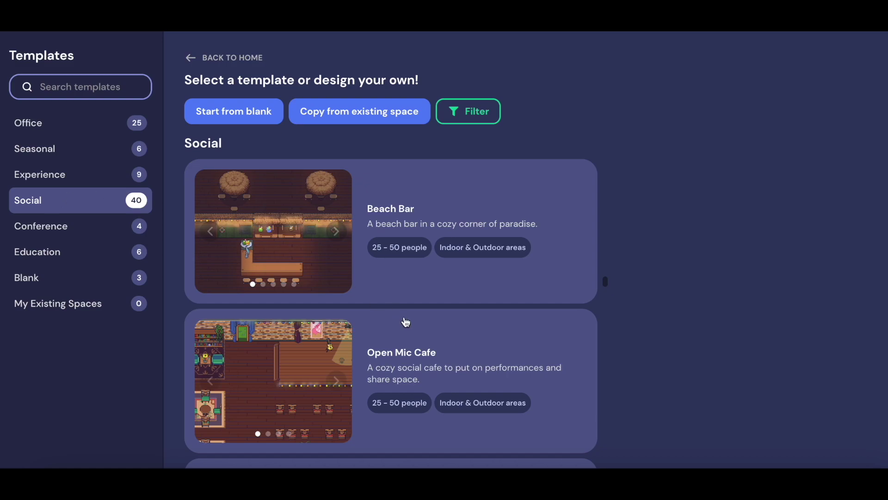
scroll(489, 325, "down", 5)
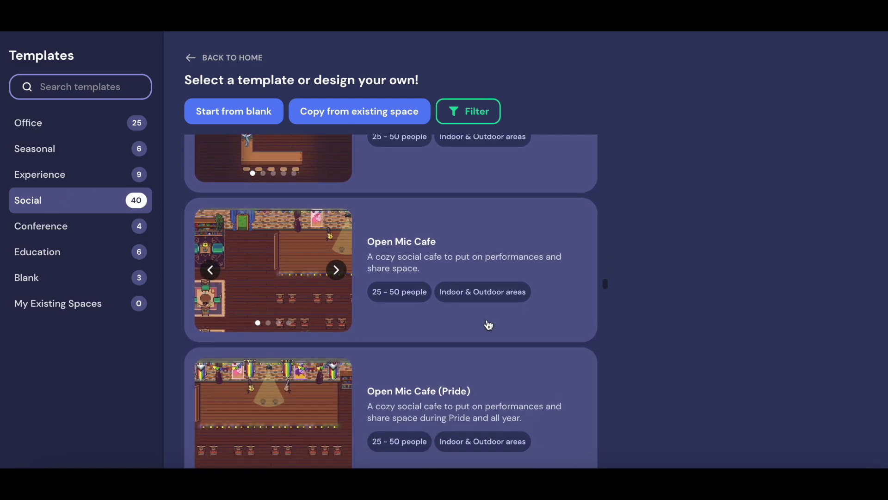
scroll(489, 325, "down", 10)
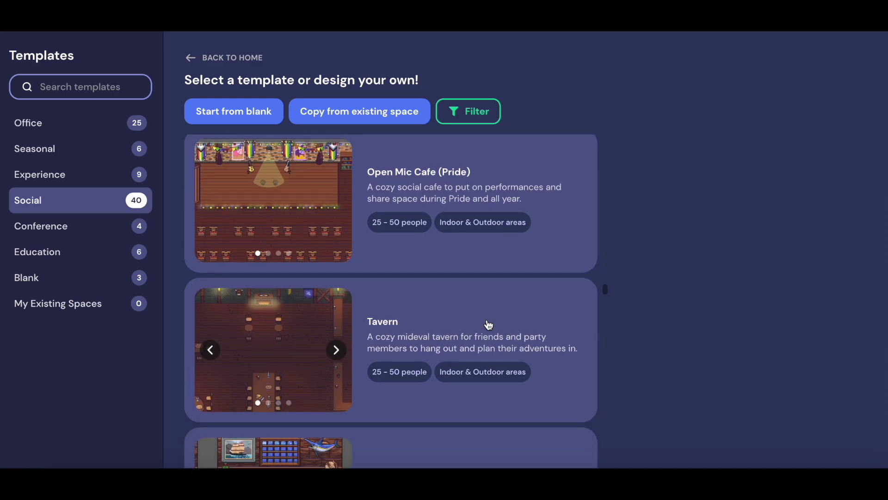
scroll(489, 325, "down", 4)
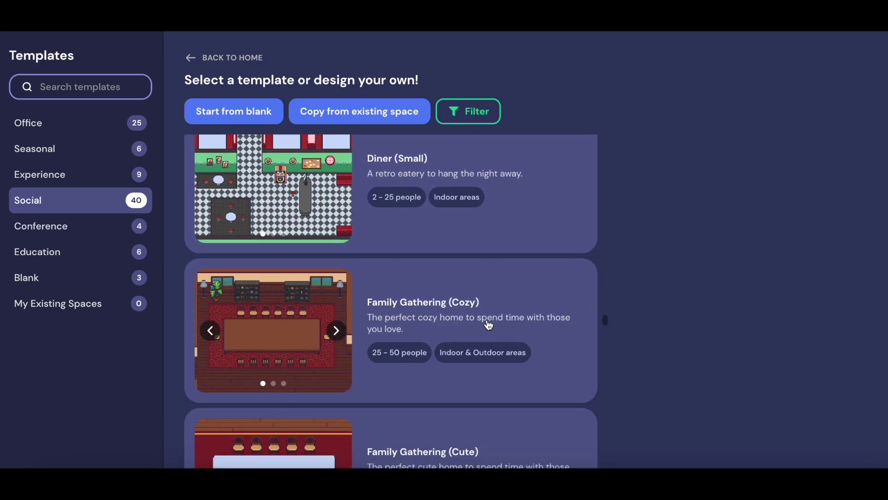
left_click(80, 242)
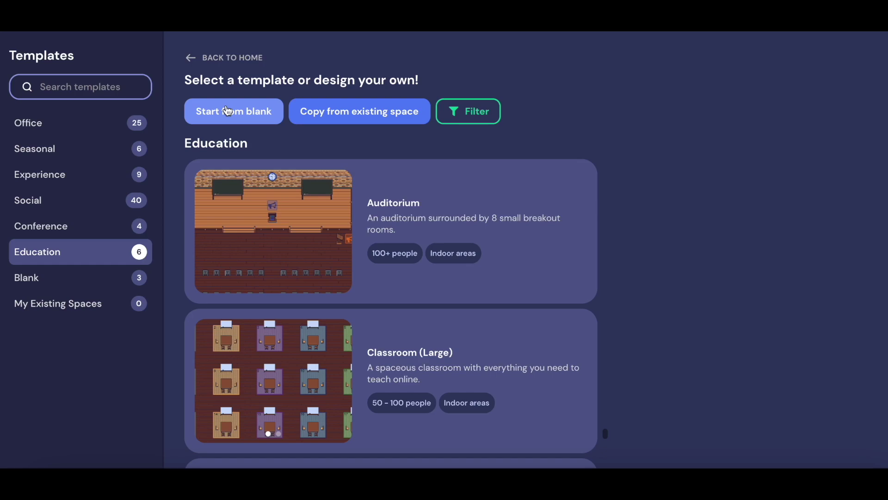
left_click(74, 195)
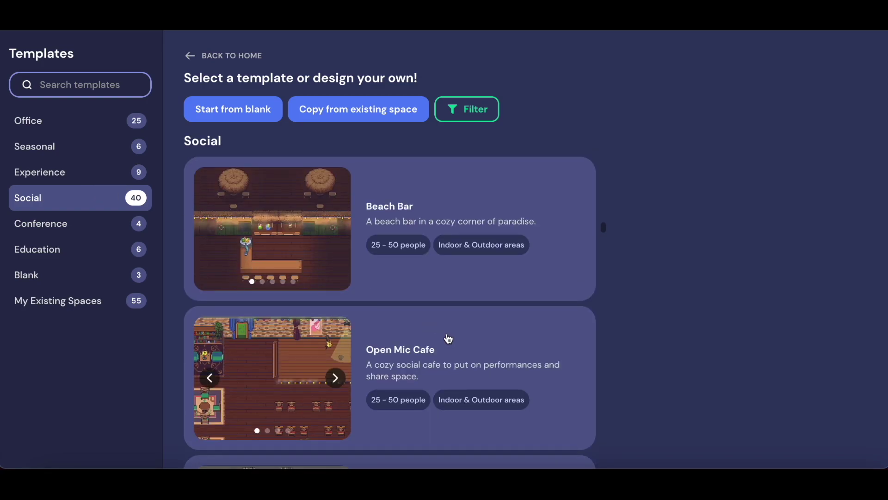
scroll(449, 339, "down", 5)
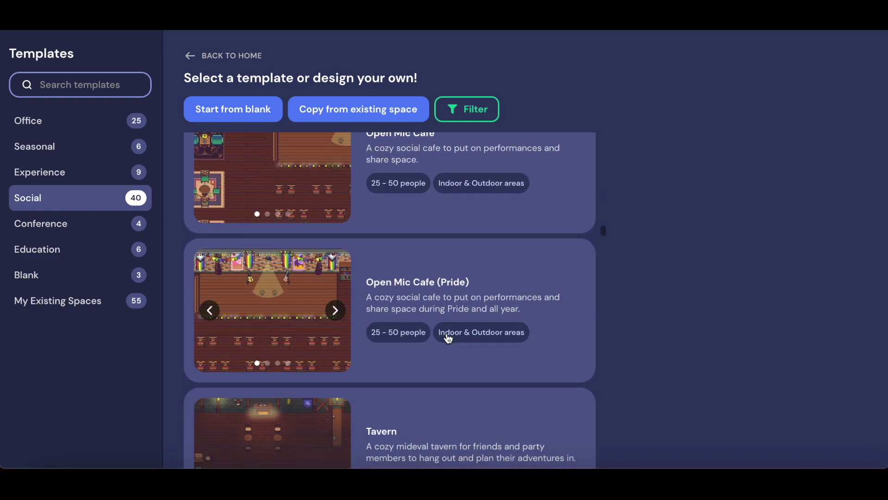
scroll(448, 339, "up", 2)
left_click(305, 261)
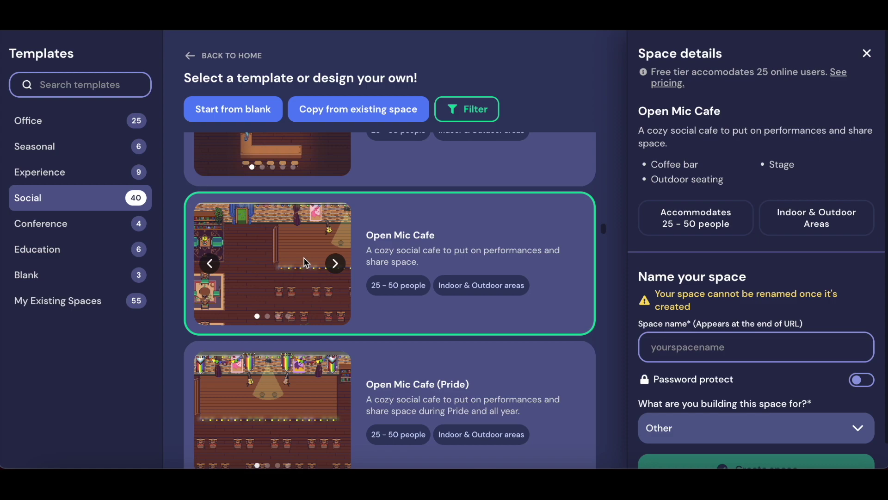
Step: Set the space's purpose to Community Event and create the Open Mic Cafe space
left_click(734, 352)
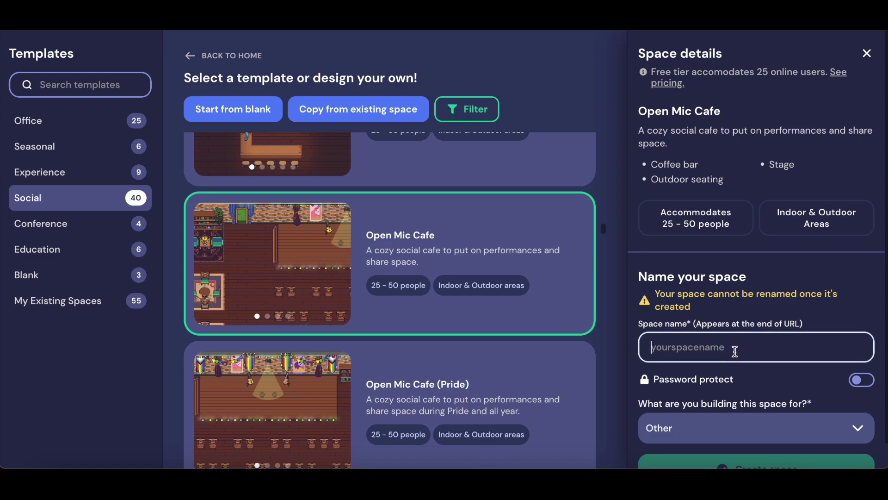
left_click(779, 422)
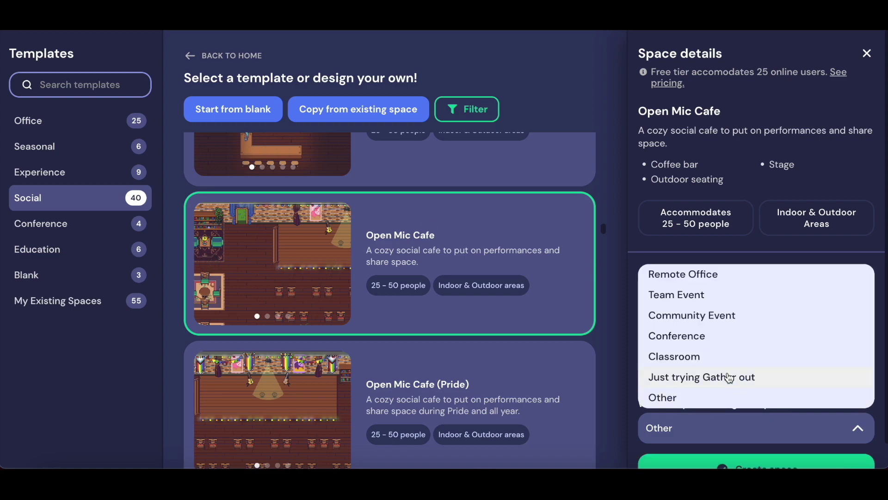
left_click(714, 317)
scroll(745, 444, "down", 1)
left_click(740, 442)
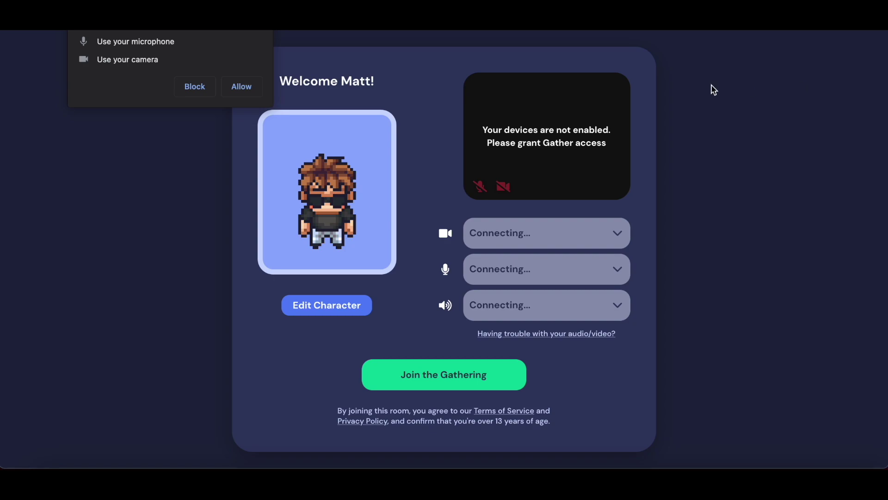
Step: Allow camera and microphone, browse the avatar's skin, tops and hats, then join the space
left_click(242, 86)
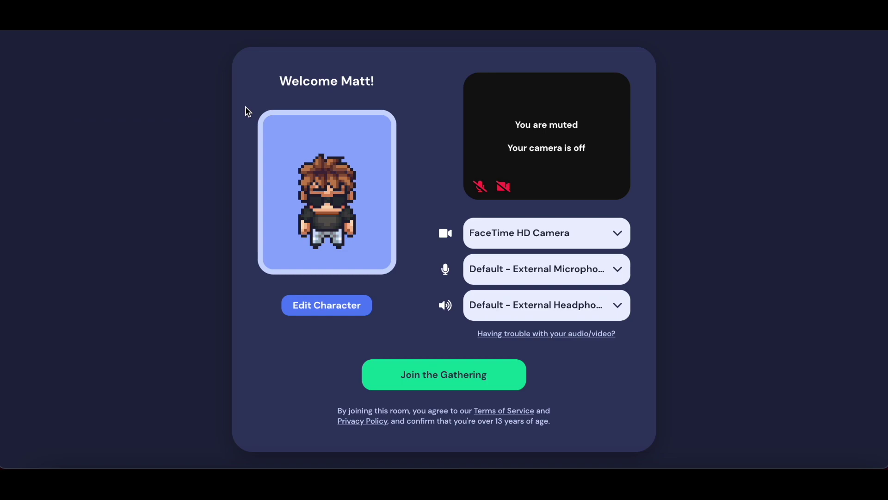
left_click(335, 313)
left_click(353, 197)
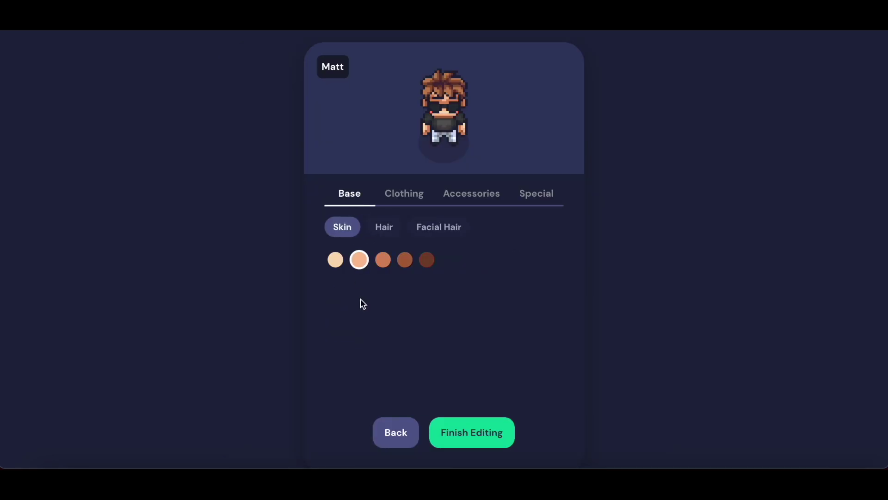
left_click(400, 194)
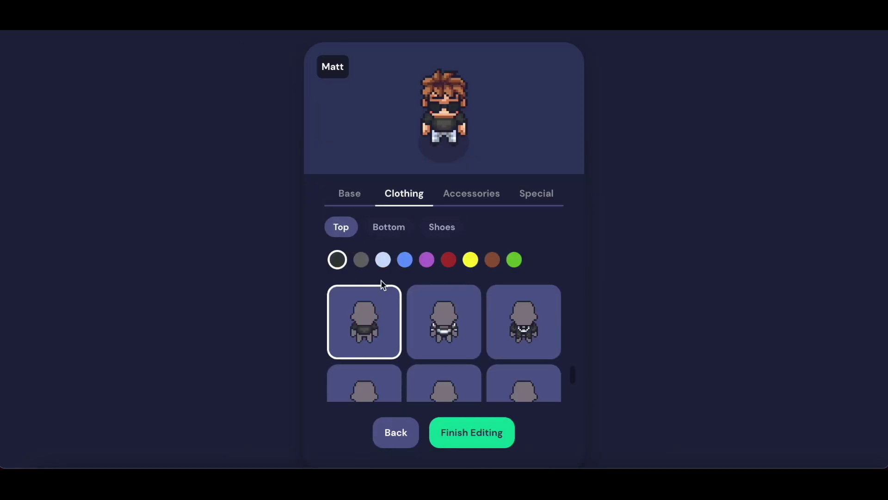
scroll(458, 309, "down", 5)
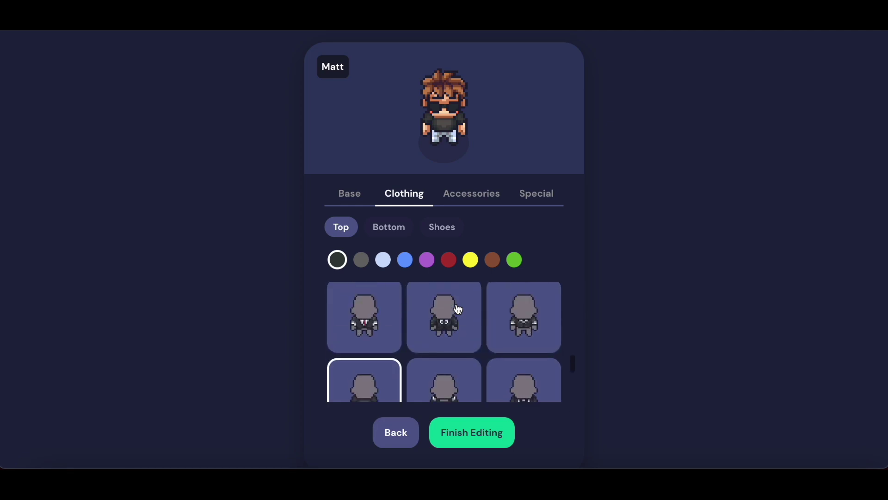
left_click(474, 200)
scroll(410, 314, "down", 3)
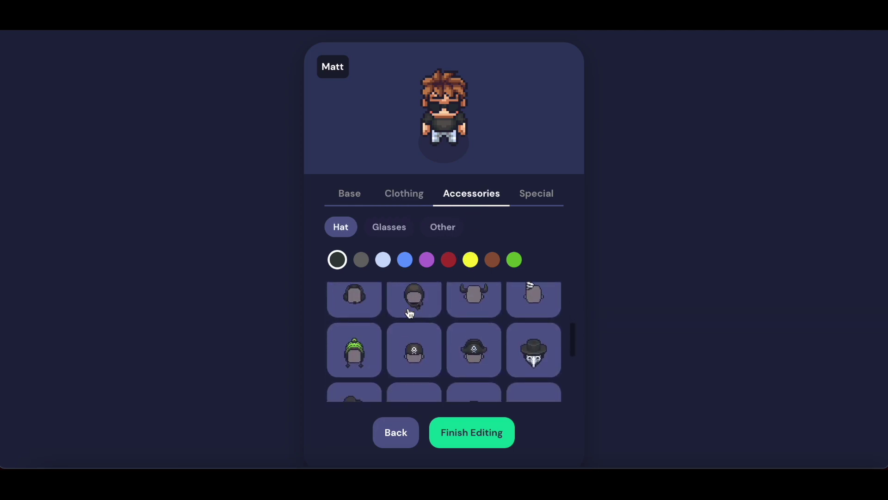
scroll(445, 316, "up", 3)
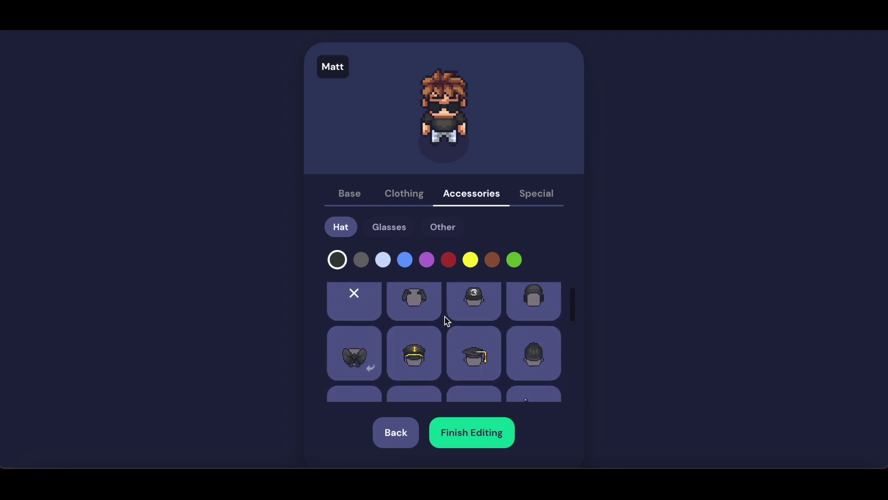
left_click(458, 423)
left_click(436, 375)
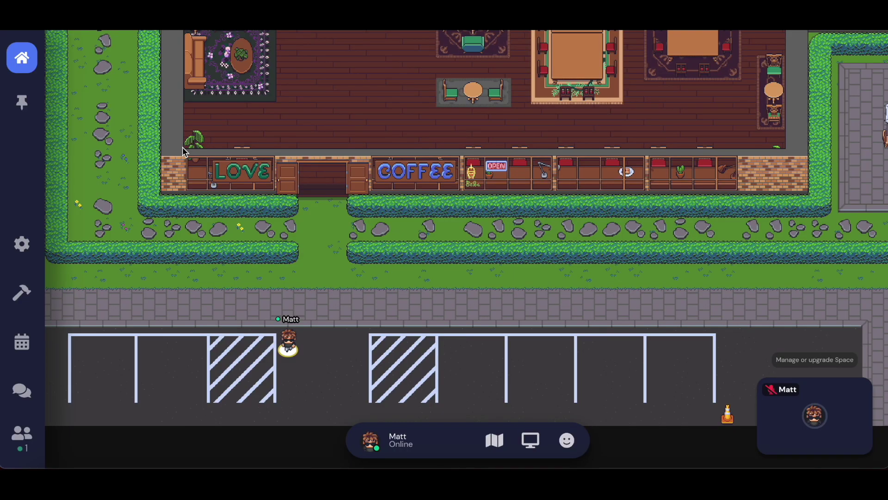
Step: Walk the avatar through the café door and around to the seated group of people
key("Right")
key("Up")
key("Up")
key("Up")
key("Up")
key("Up")
key("Up")
key("Up")
key("Up")
key("Up")
key("Up")
key("Up")
key("Up")
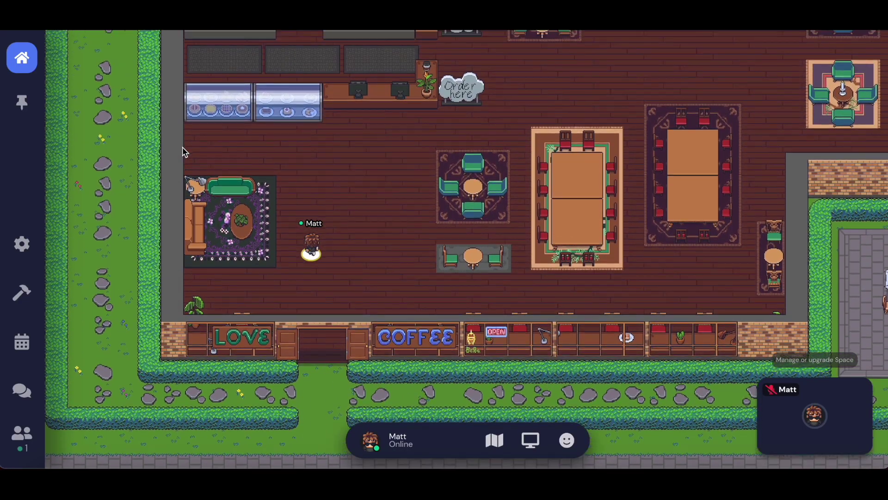
key("Up")
key("Up")
key("Up")
key("Up")
key("Right")
key("Right")
key("Right")
key("Right")
key("Left")
key("Left")
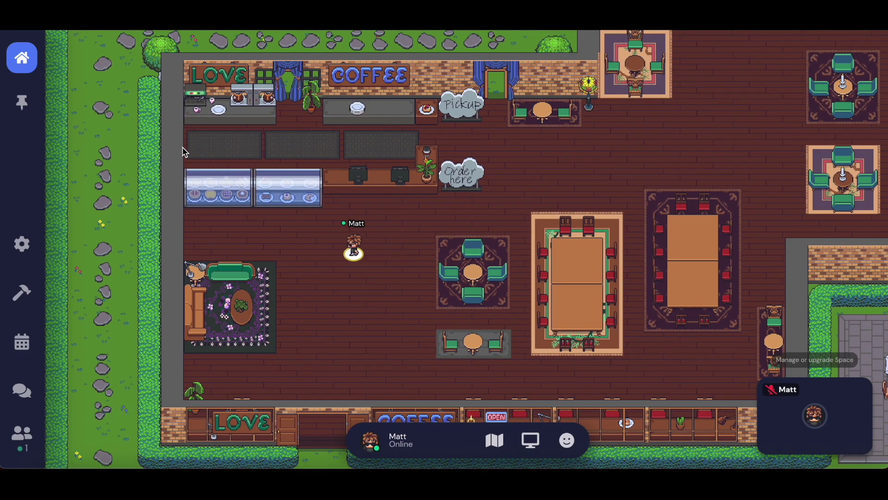
key("Left")
key("Down")
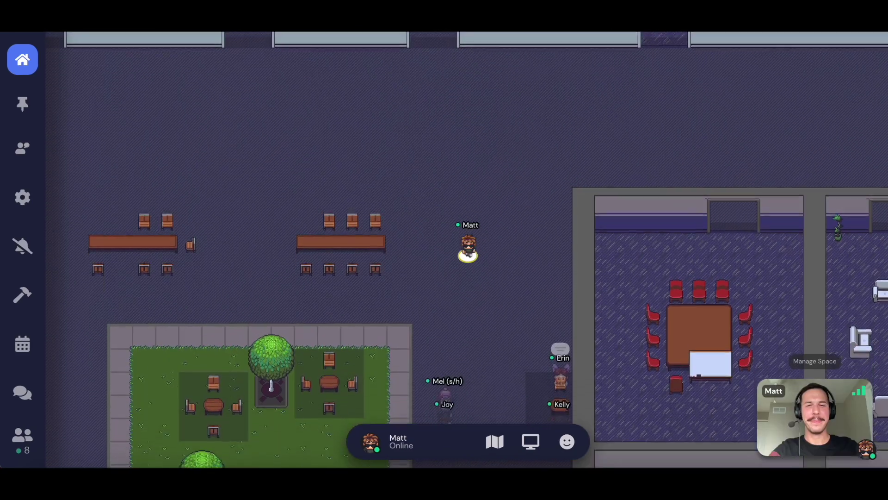
key("Down")
key("Down")
key("Down")
key("Down")
key("Down")
key("Down")
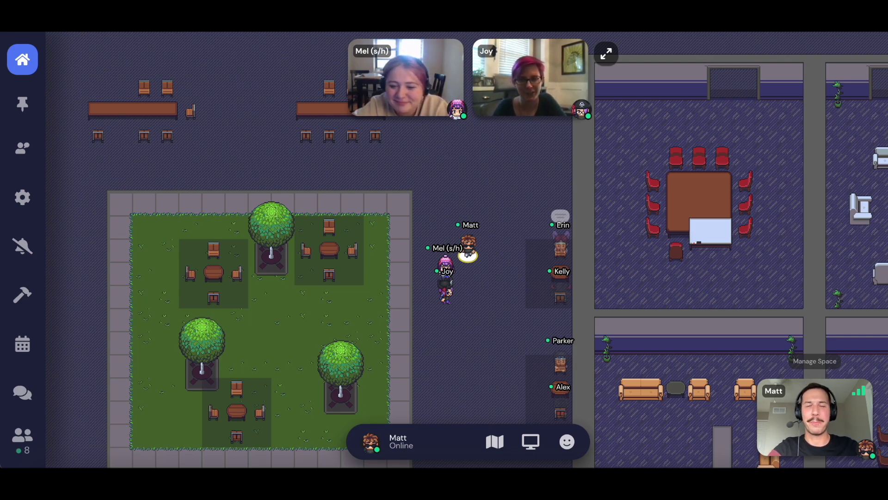
key("Right")
key("Right")
key("Down")
key("Down")
key("Down")
key("Down")
key("Down")
key("Down")
key("Down")
key("Down")
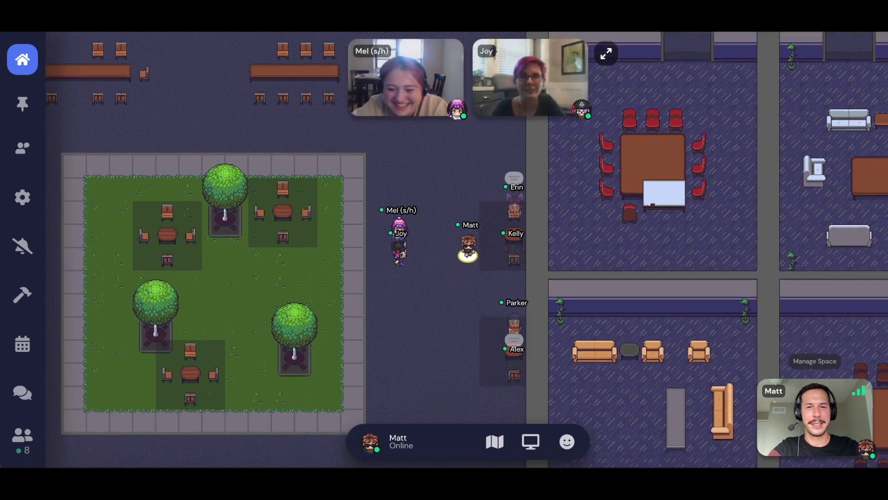
key("Up")
key("Up")
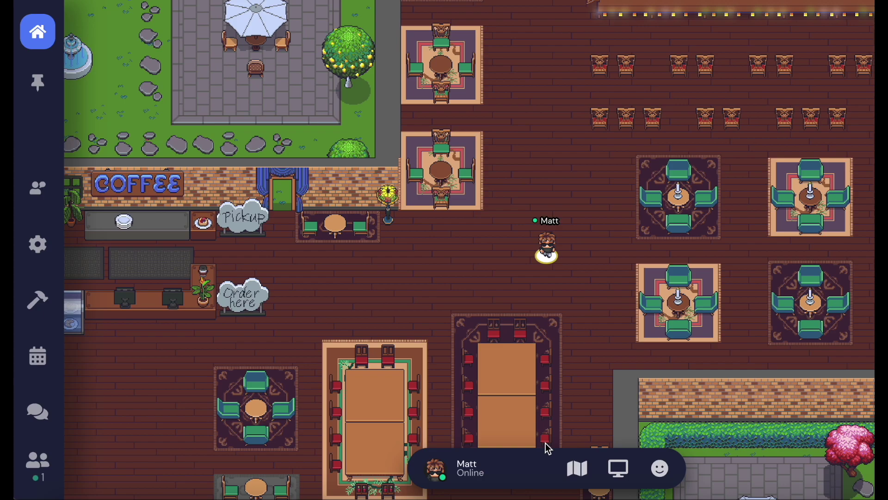
Step: Turn on Global Build in the Space Customization settings
left_click(40, 250)
left_click(340, 171)
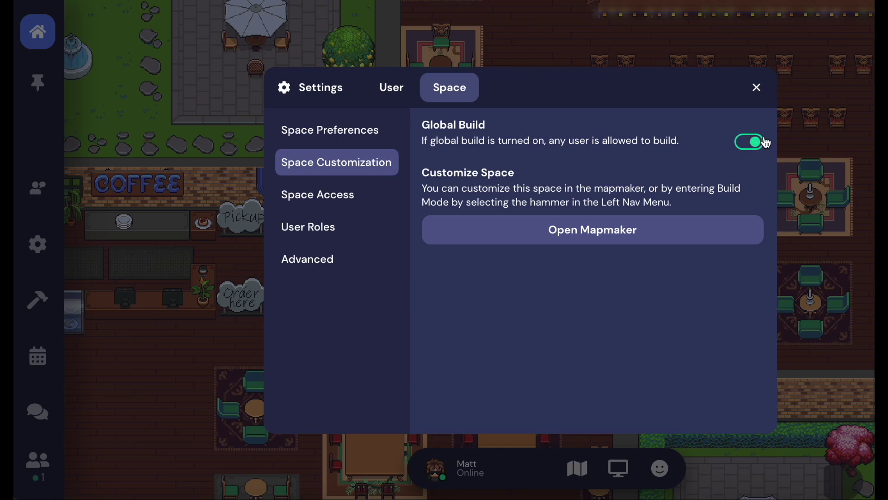
left_click(757, 88)
Step: Place a potted plant from the Build panel beside the Order here sign
left_click(37, 299)
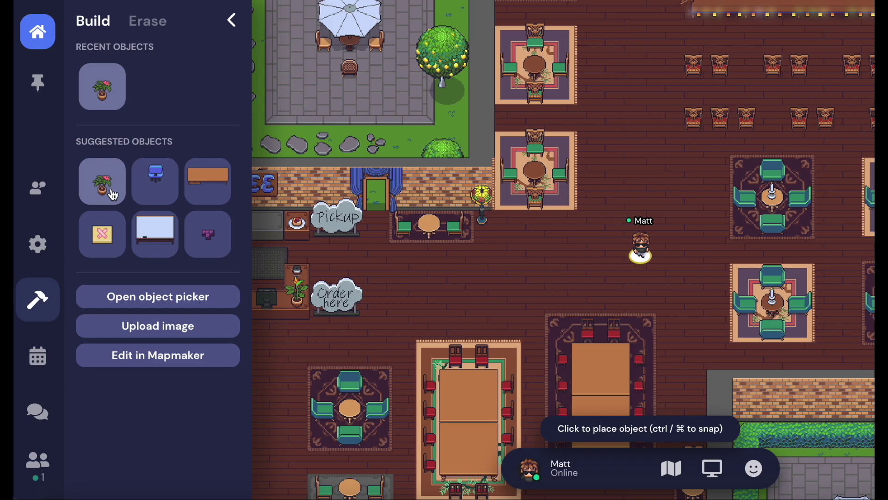
key("Down")
key("Left")
key("Left")
key("Left")
key("Left")
key("Left")
key("Left")
key("Left")
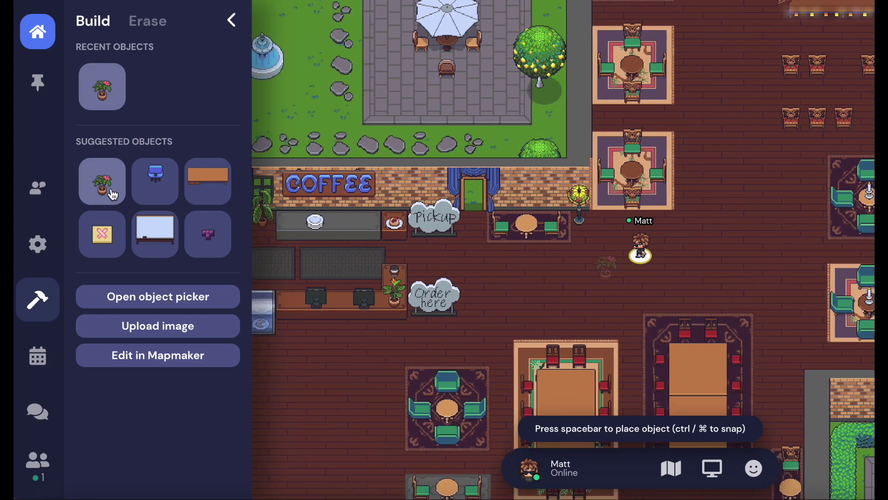
key("Left")
key("Left")
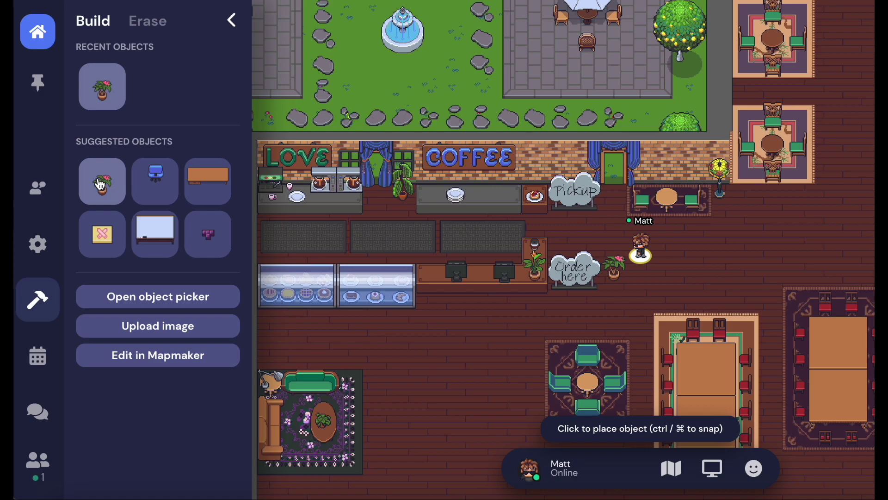
left_click(176, 362)
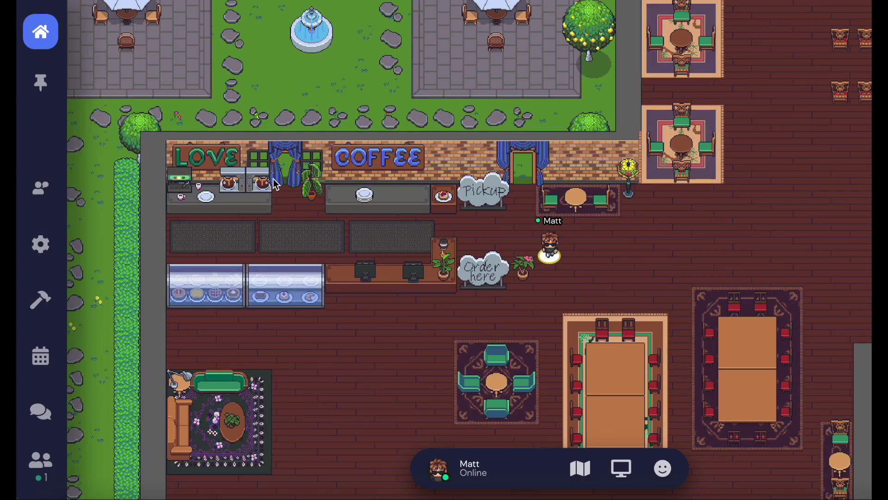
Step: Copy an invite link set to expire after 7 days from the Participants panel
left_click(48, 38)
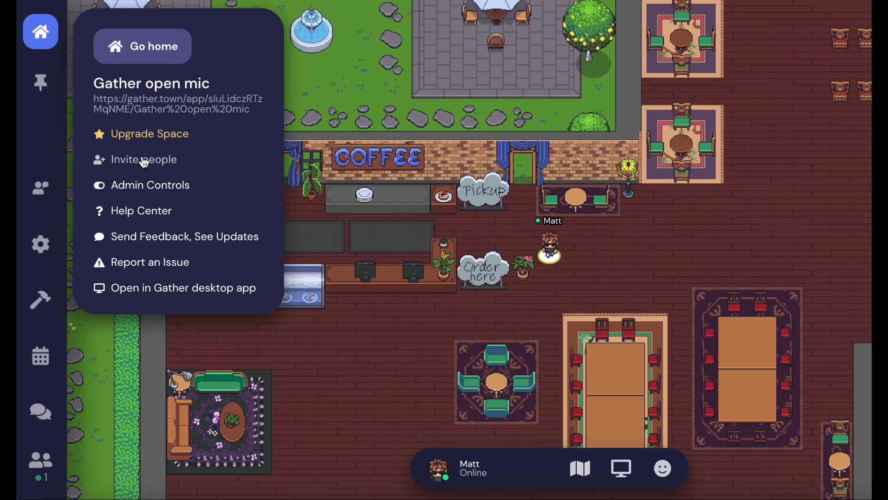
left_click(384, 248)
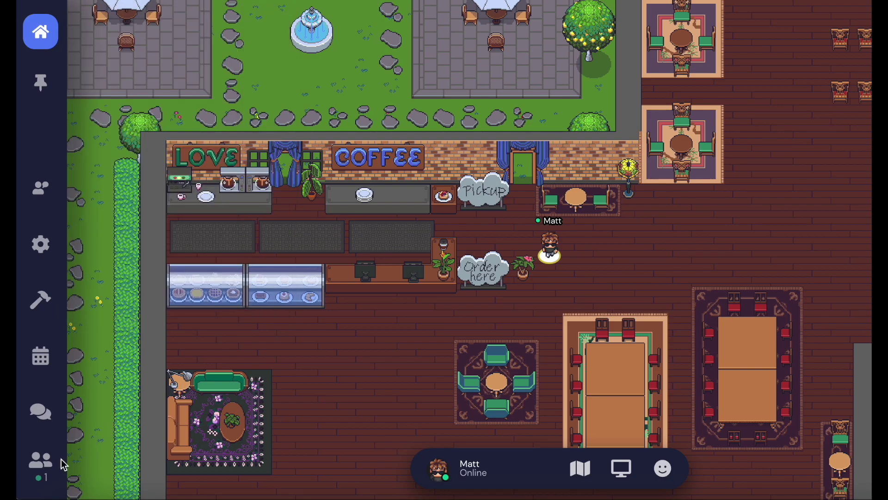
left_click(27, 478)
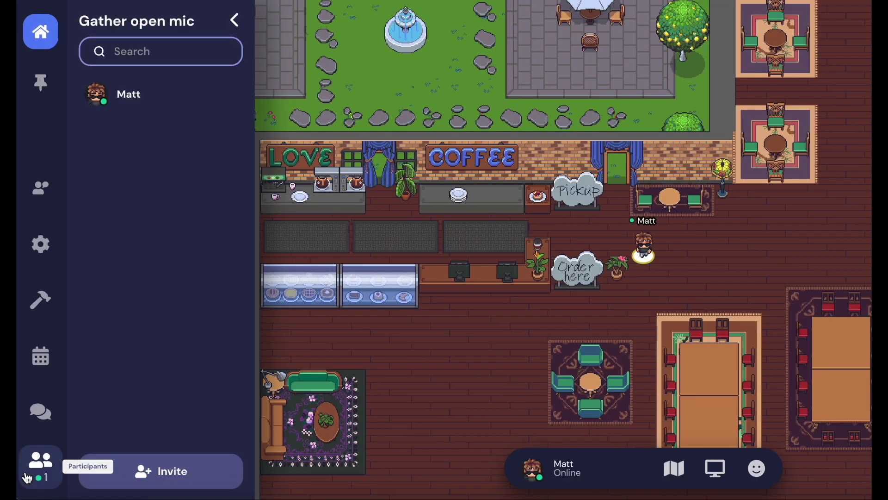
left_click(179, 470)
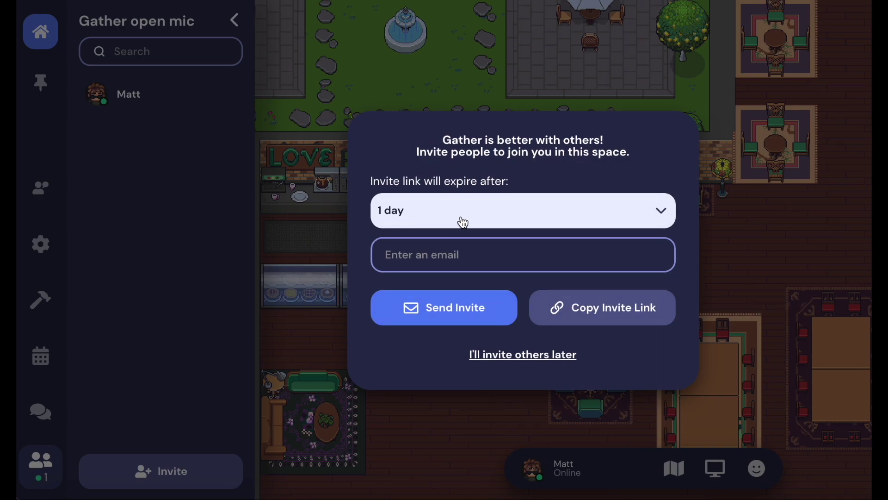
left_click(526, 212)
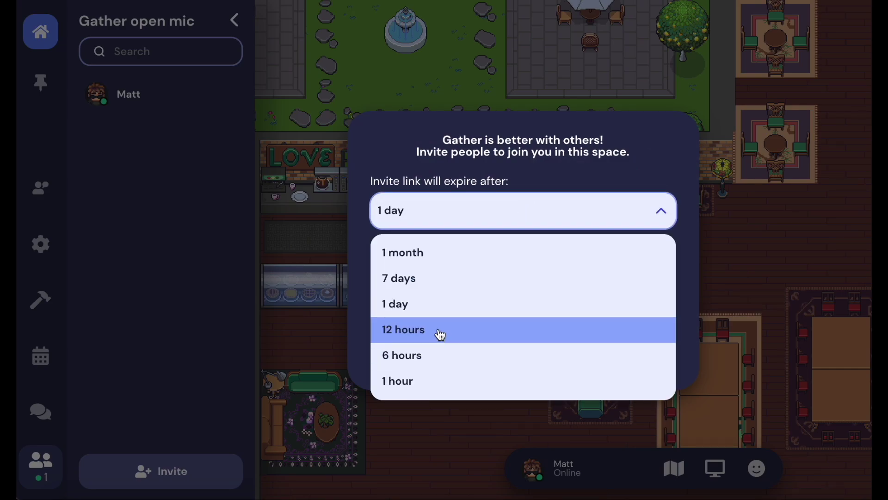
left_click(426, 290)
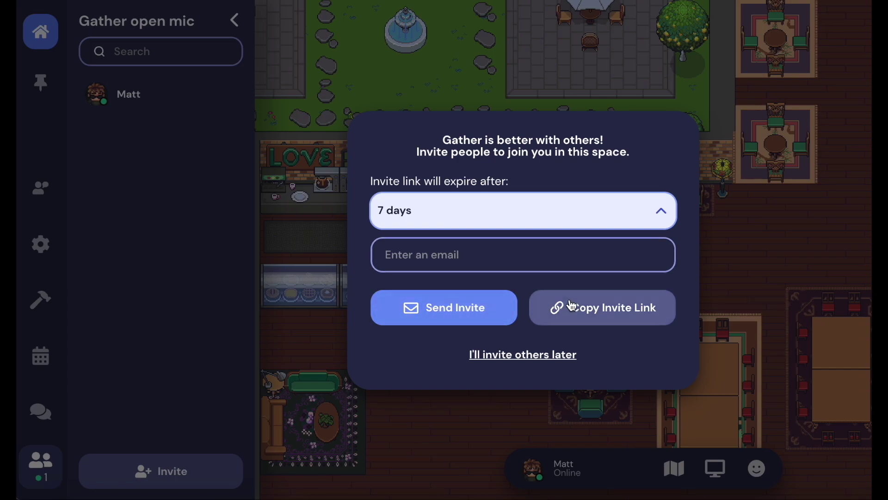
left_click(587, 308)
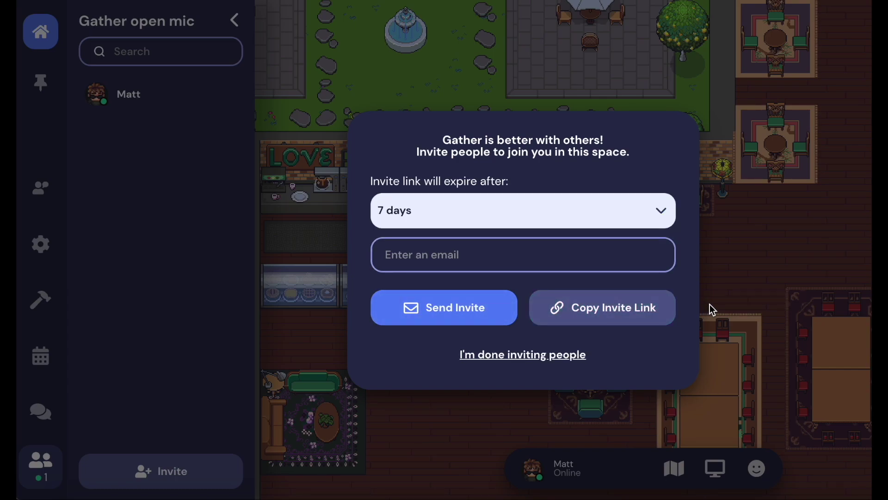
left_click(710, 304)
left_click(234, 18)
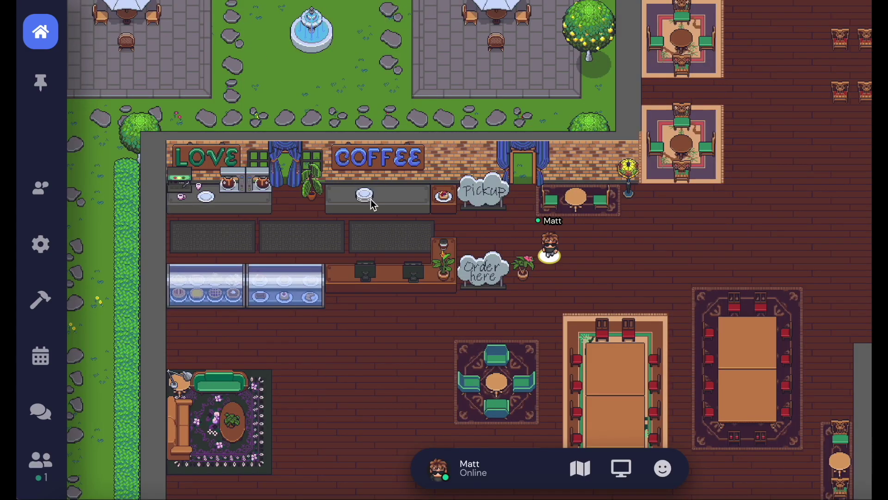
Step: Review the Owners, Moderators and Builders user roles, then walk to the game tables room
left_click(47, 241)
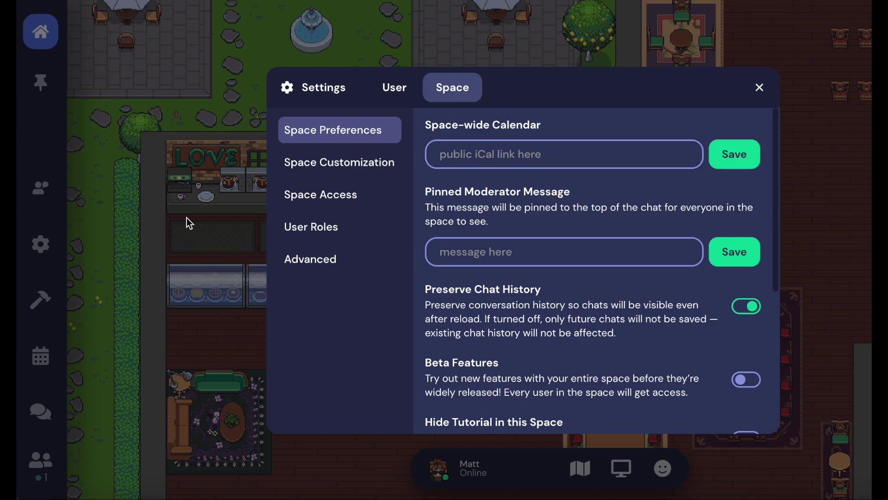
left_click(305, 232)
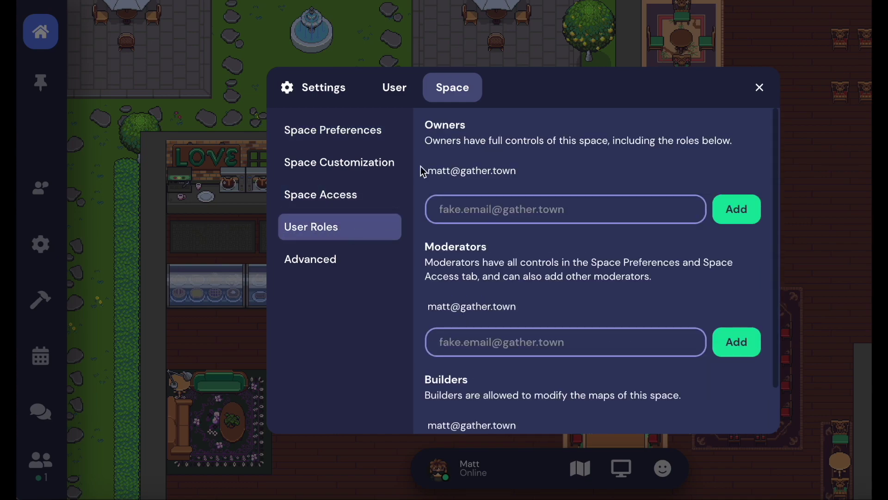
left_click_drag(426, 124, 476, 127)
left_click(449, 248)
double_click(448, 248)
scroll(449, 248, "down", 1)
double_click(448, 321)
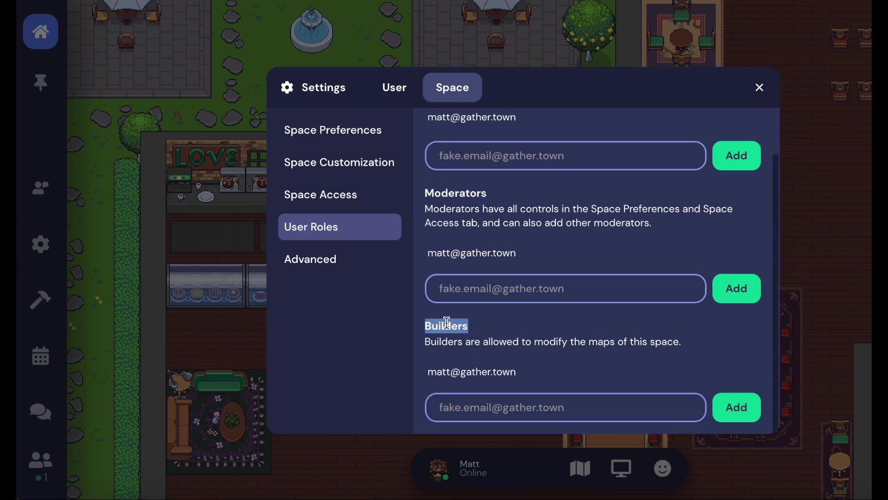
left_click(515, 327)
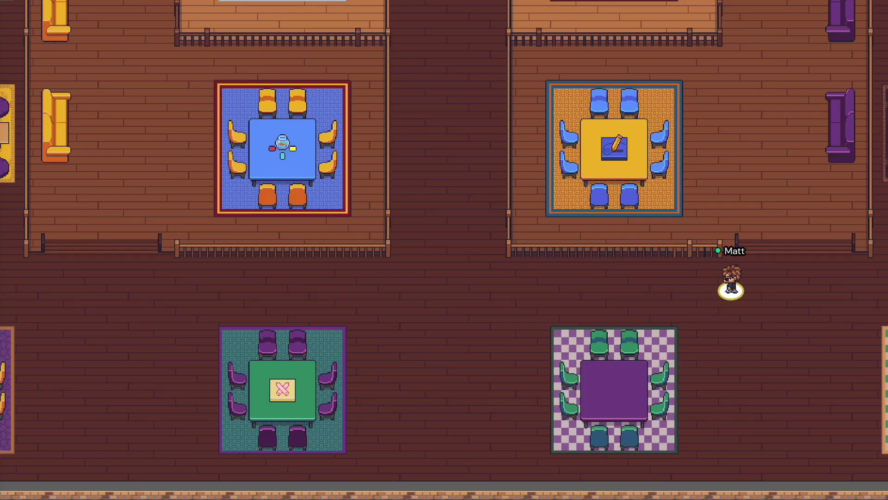
key("Left")
key("Left")
key("Left")
key("Left")
key("Left")
key("Left")
key("Left")
key("Left")
key("Left")
key("Left")
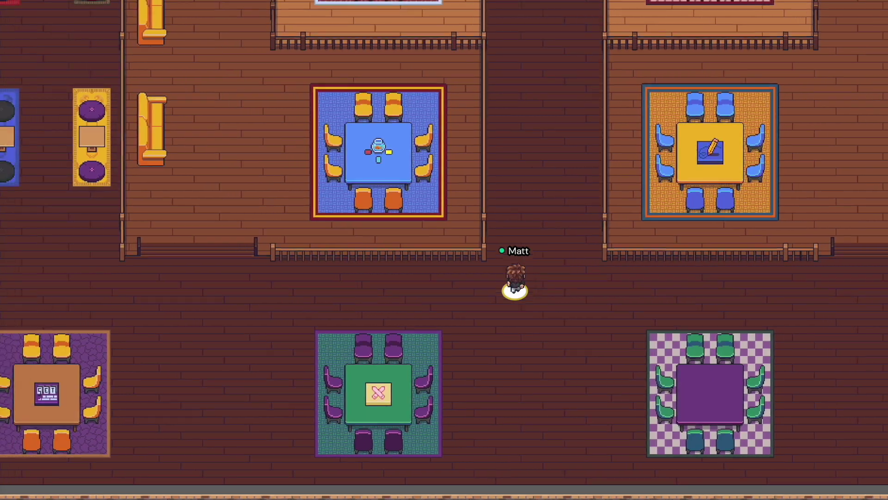
key("Up")
key("Up")
key("Up")
key("Up")
key("Up")
key("Up")
key("Up")
key("Up")
key("Up")
key("Up")
key("Up")
key("Up")
key("Up")
key("Up")
key("Up")
key("Up")
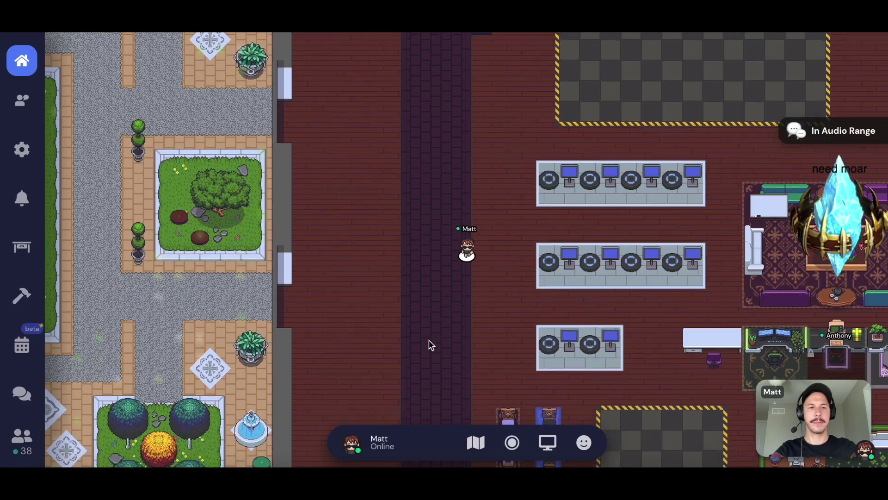
Step: Walk down to the group at the central table and start a private bubble with a colleague
key("Down")
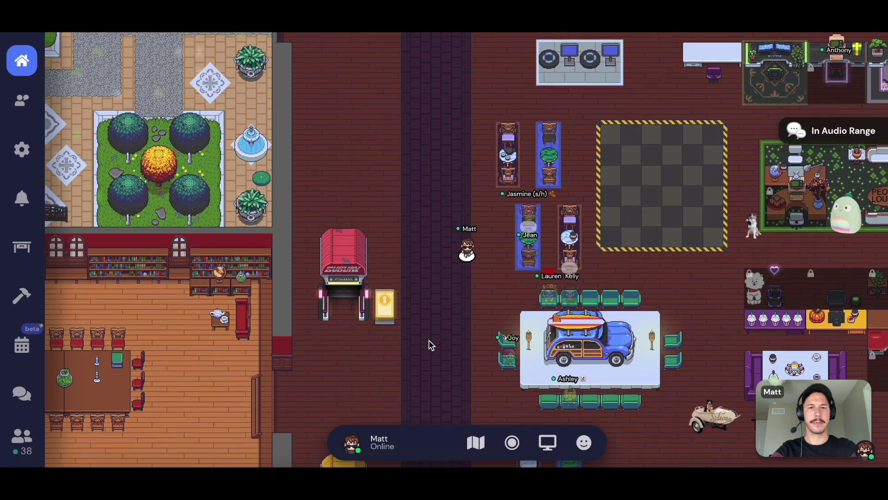
key("Down")
key("Down")
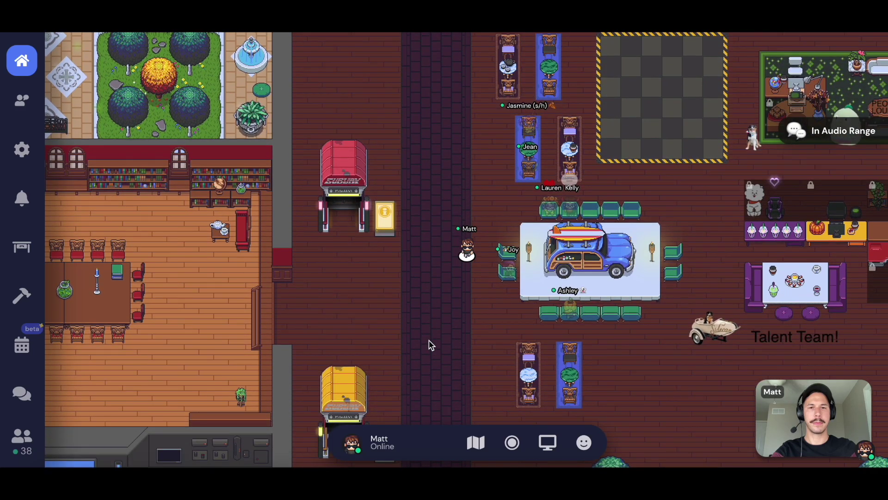
key("Right")
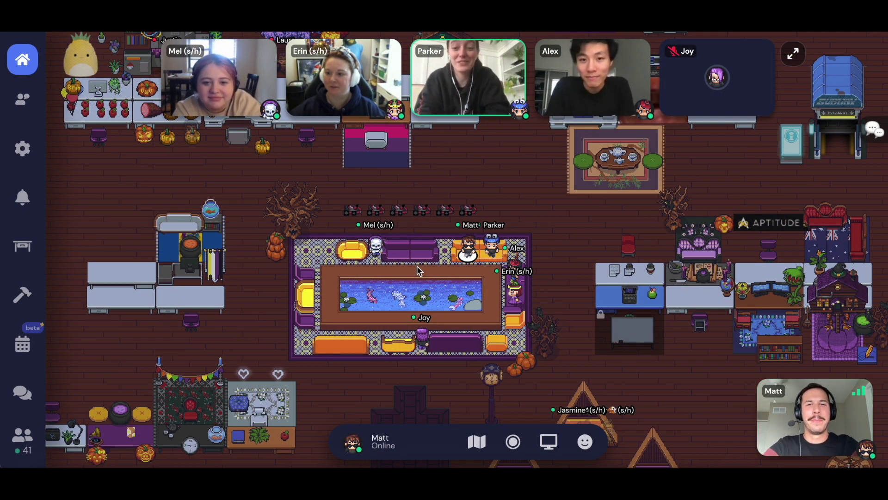
right_click(380, 245)
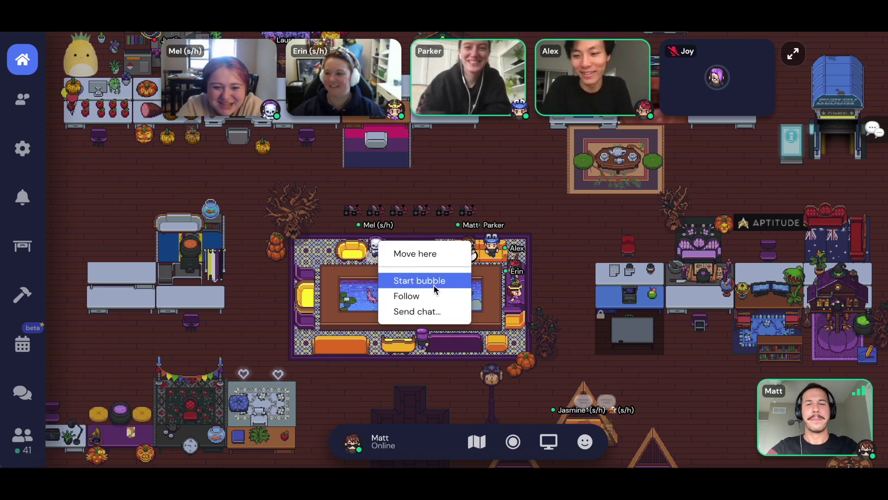
left_click(434, 282)
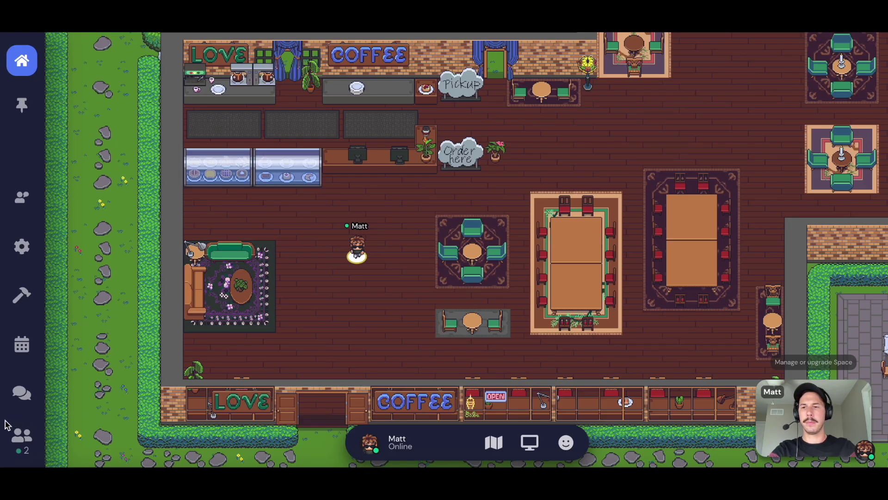
Step: Follow the other member from the Participants list into the private area and interact with its game
left_click(22, 439)
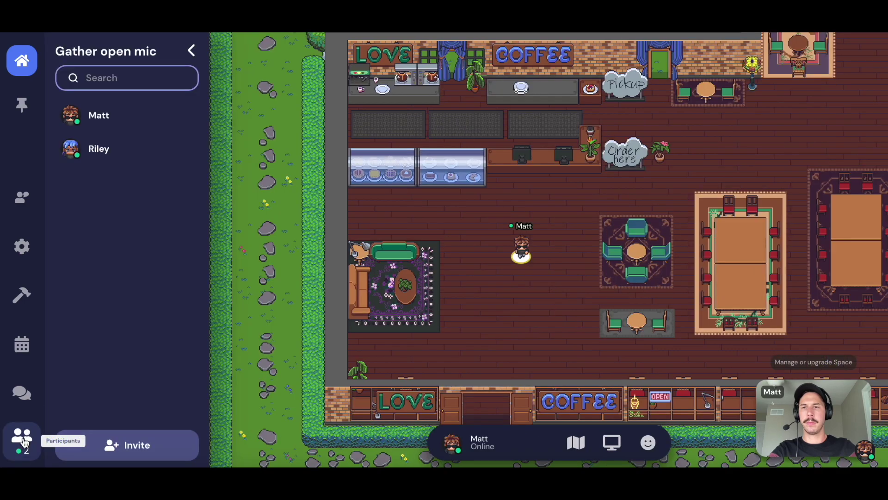
left_click(114, 155)
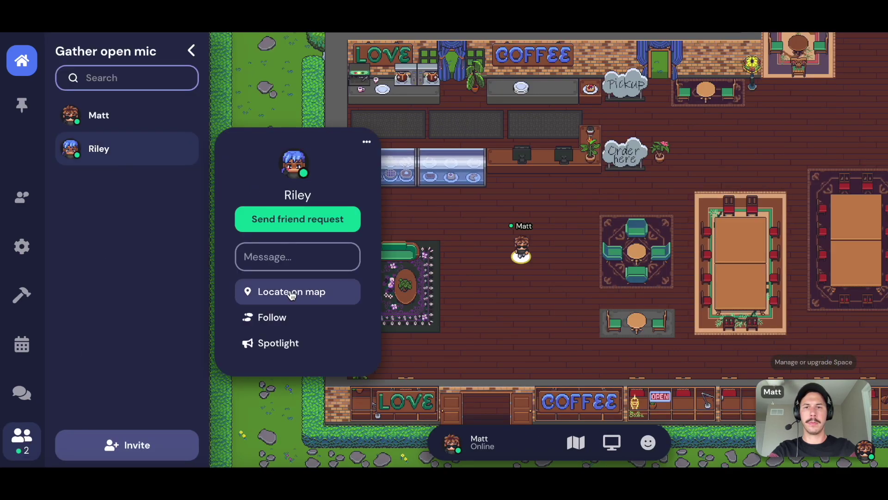
left_click(333, 319)
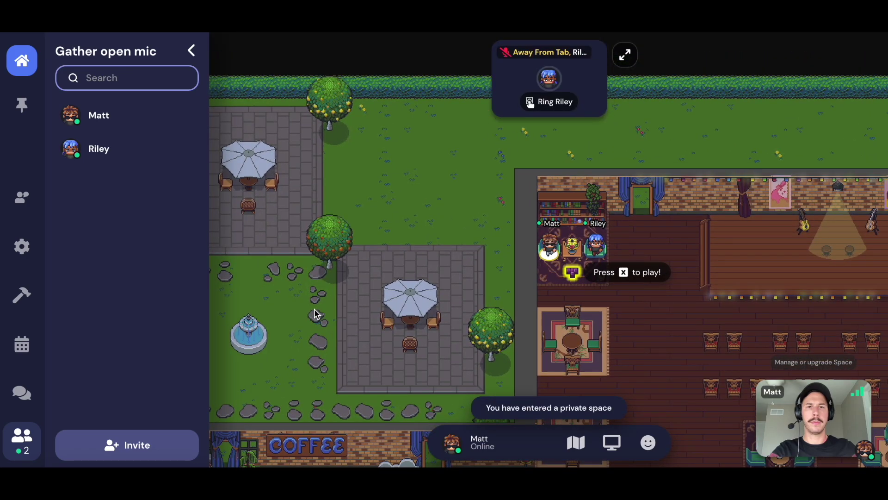
key("x")
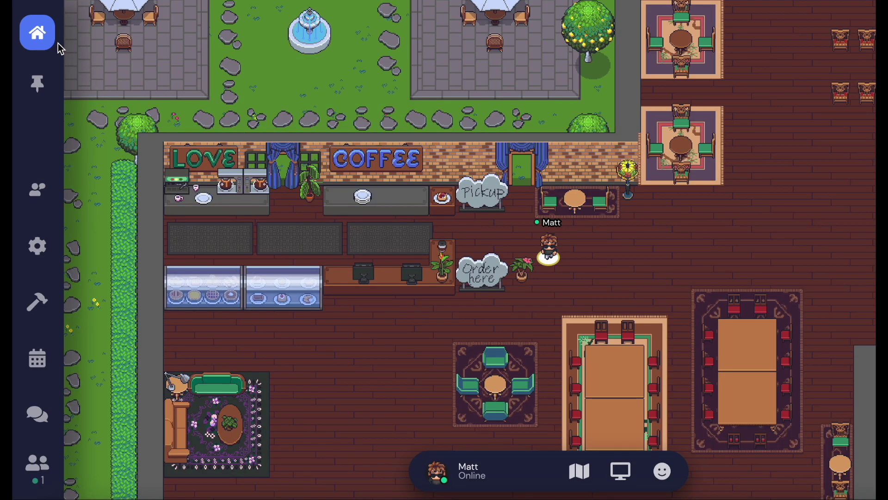
Step: Open the Upgrade Space reservations page showing the 2 hours, per-day and monthly plans
left_click(39, 35)
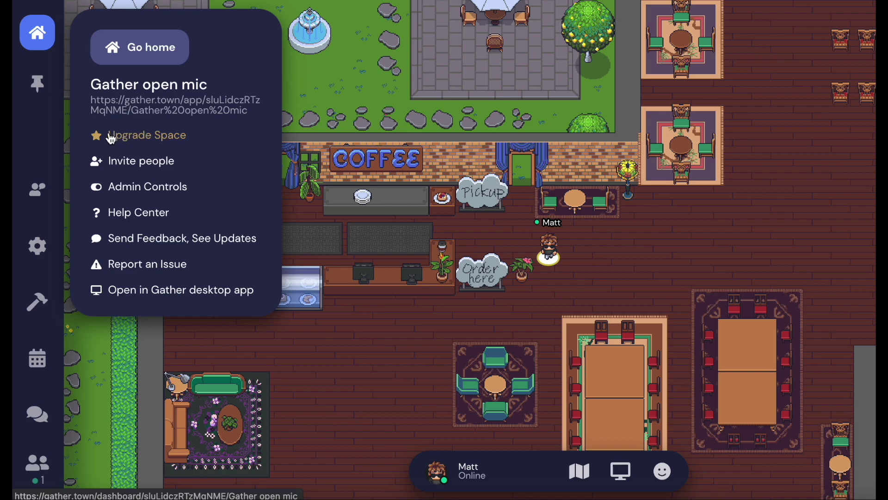
left_click(155, 137)
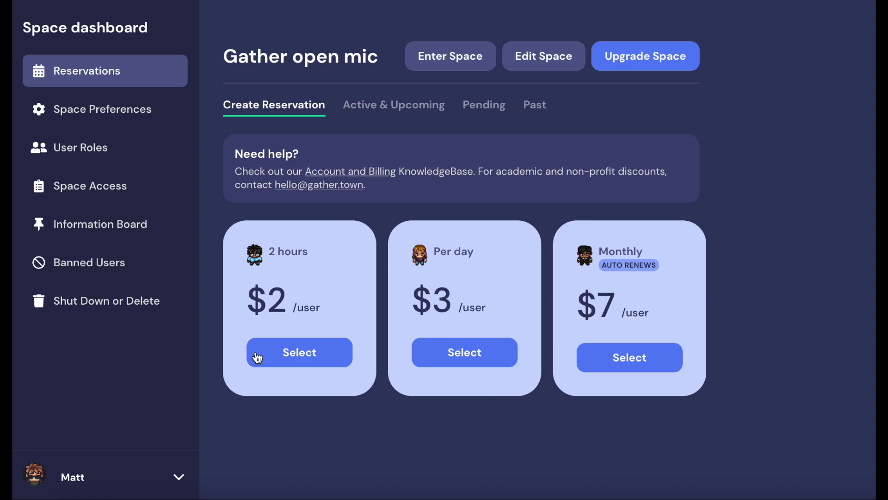
Step: Choose the 2 hours reservation plan and set the space capacity to 30
left_click(285, 359)
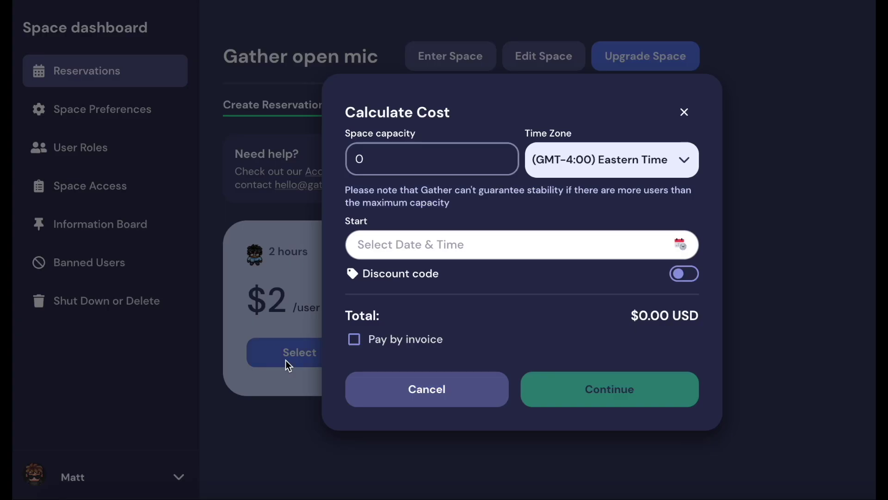
left_click(396, 168)
key("BackSpace")
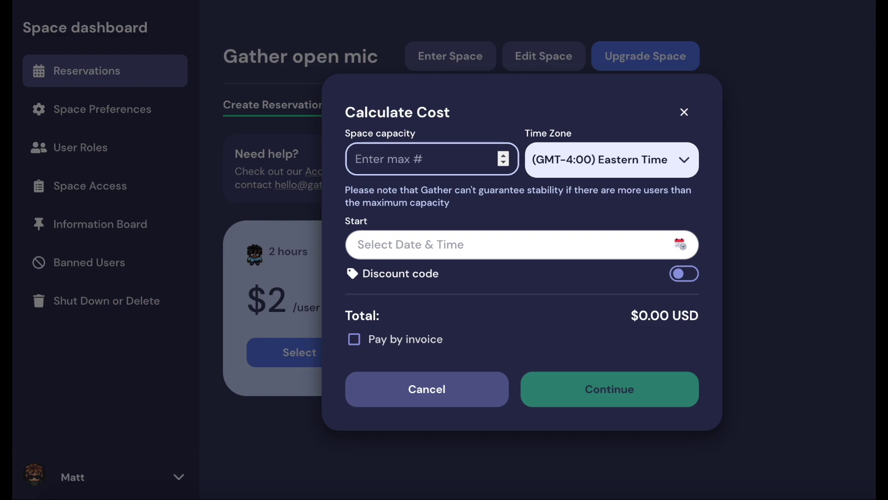
type("30")
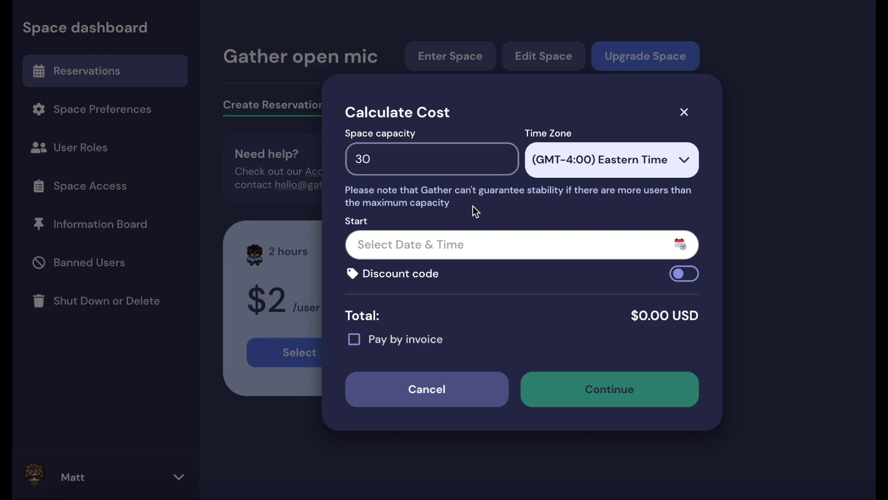
Step: Set the reservation start to 10/14/21 at 04:00 PM, totalling $60.00 USD
left_click(472, 244)
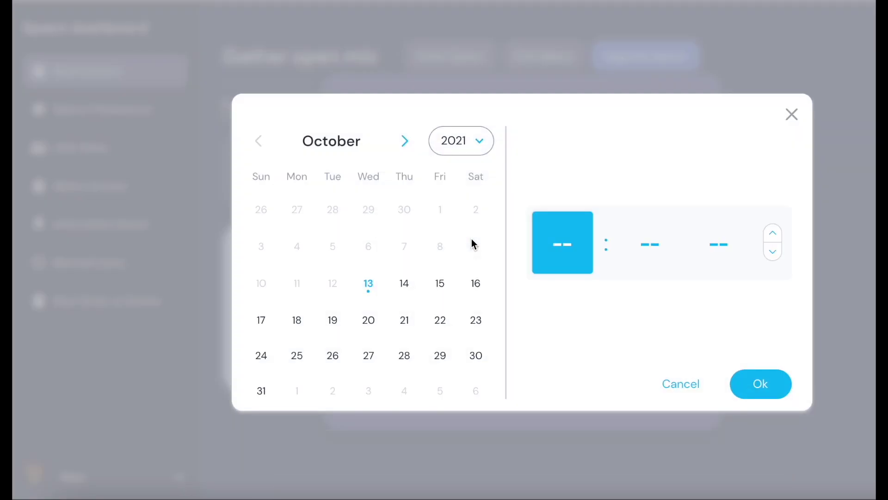
left_click(407, 282)
left_click(554, 256)
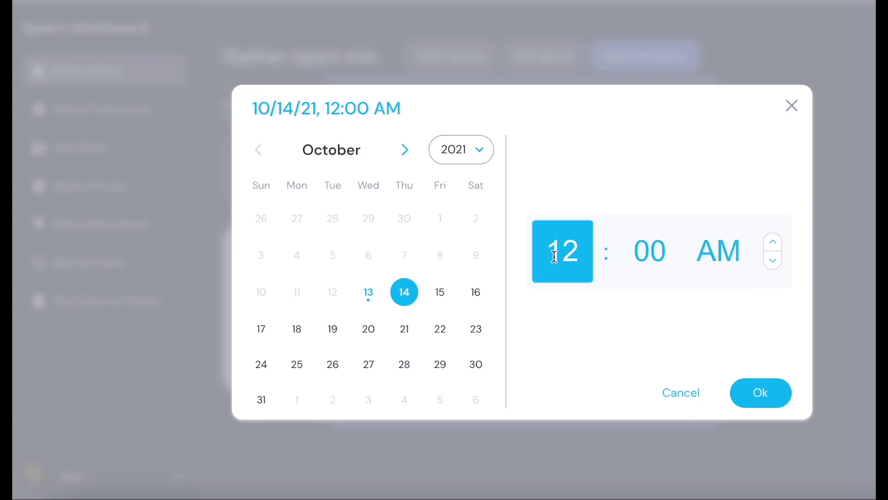
type("4")
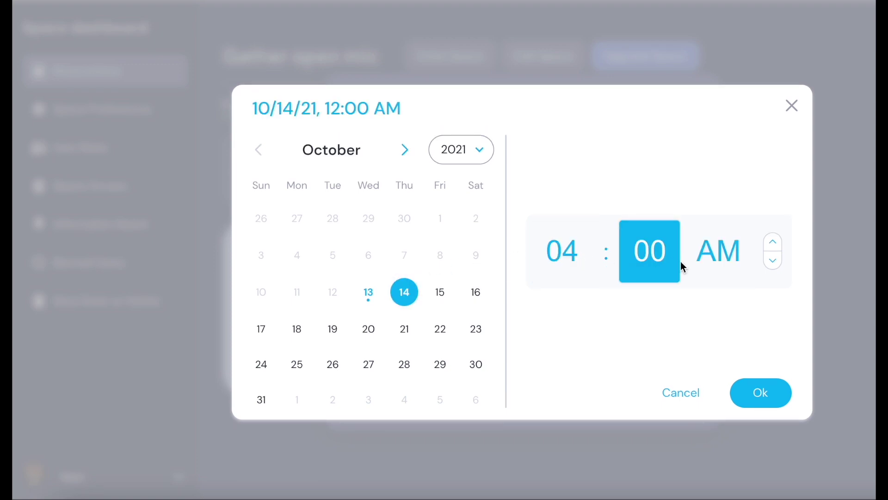
left_click(701, 258)
left_click(711, 267)
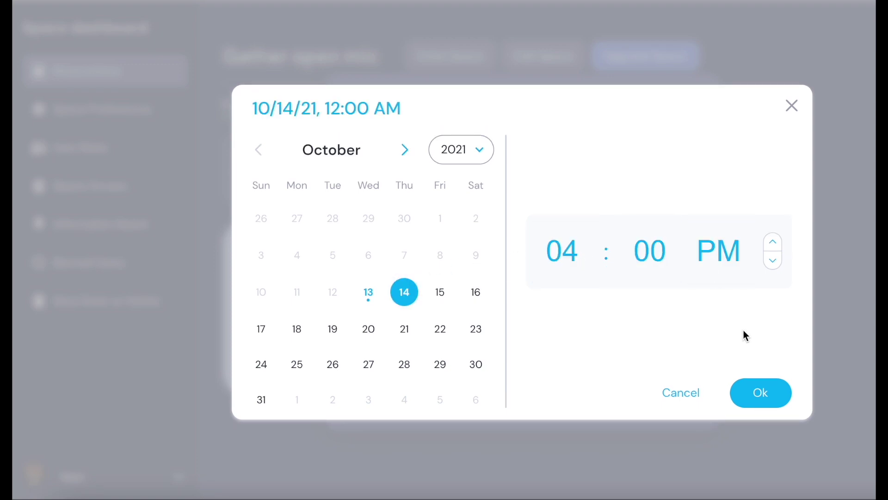
left_click(752, 394)
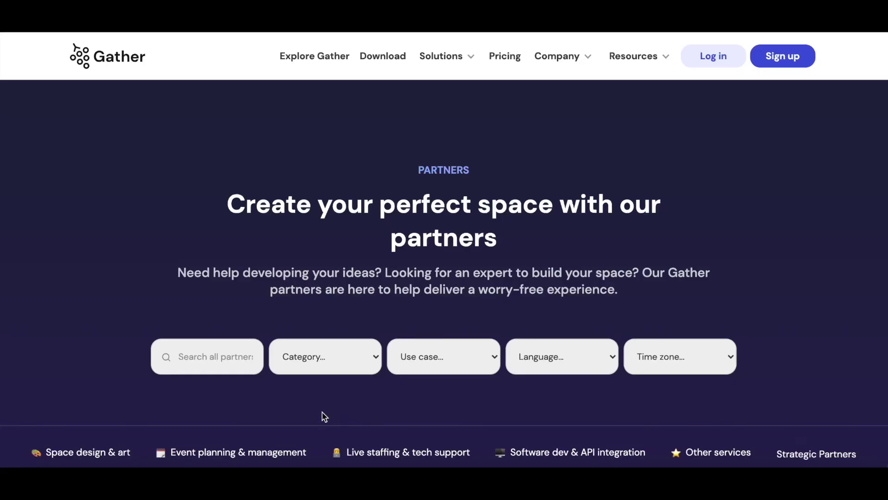
left_click(212, 357)
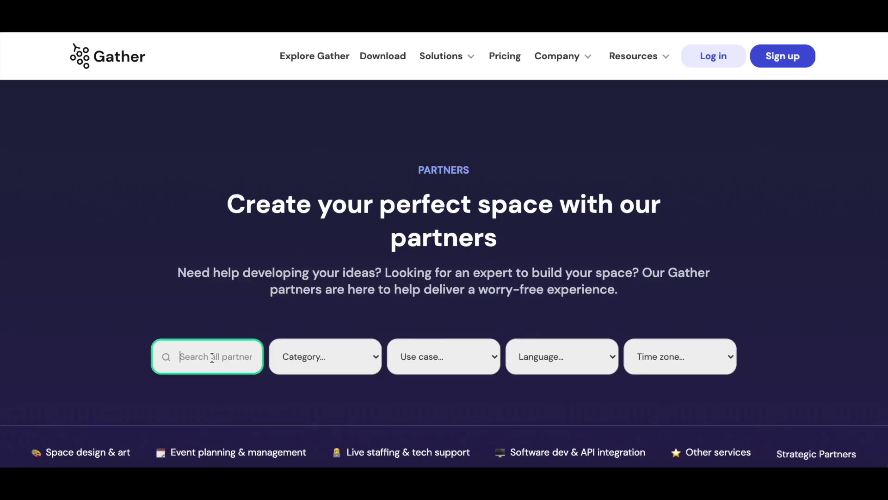
left_click(313, 357)
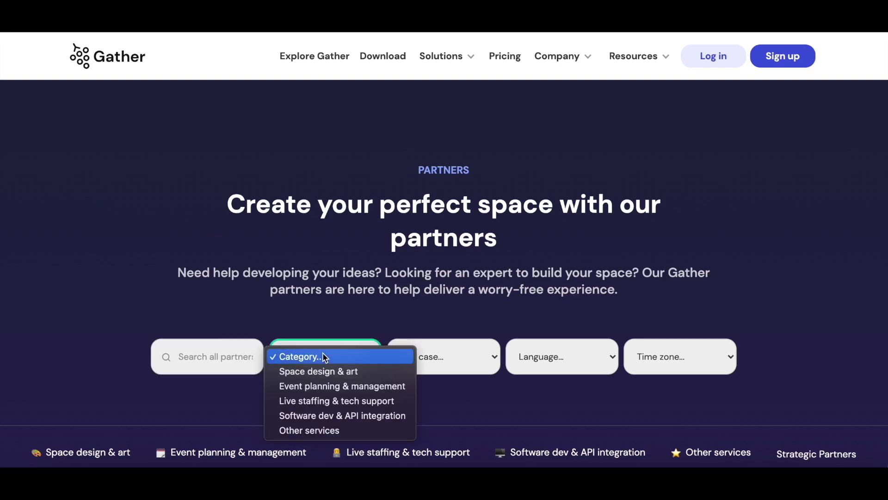
Step: Look through the Use case, Language and Time zone filter lists without choosing anything
left_click(468, 356)
left_click(468, 356)
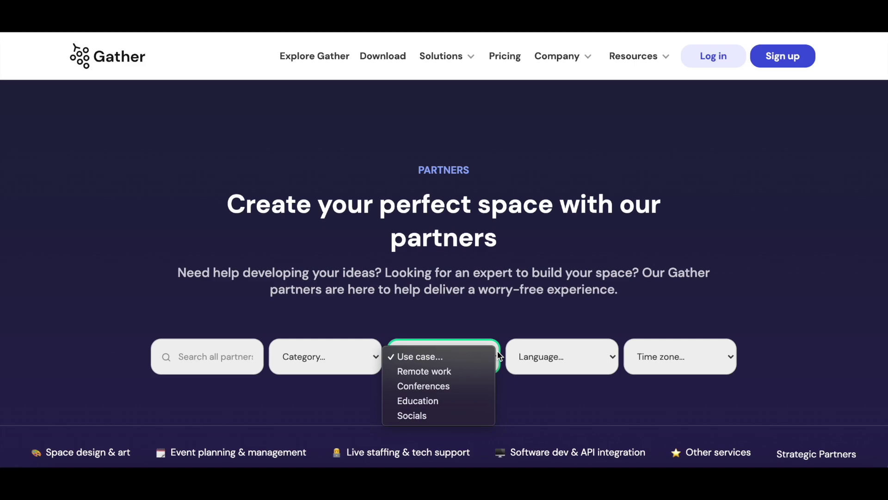
left_click(581, 357)
left_click(587, 357)
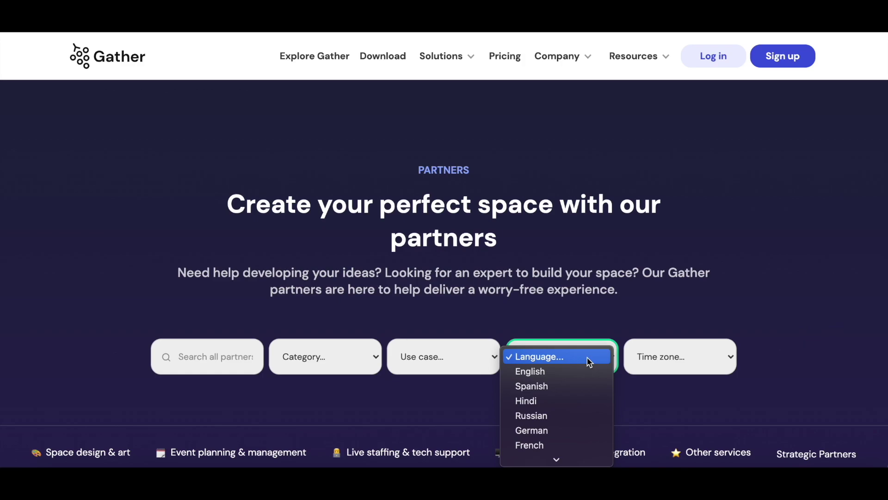
left_click(680, 357)
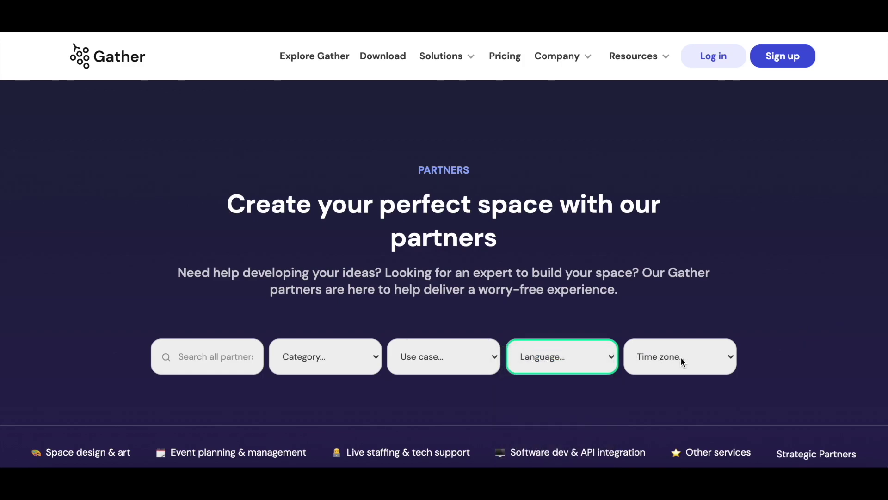
left_click(681, 357)
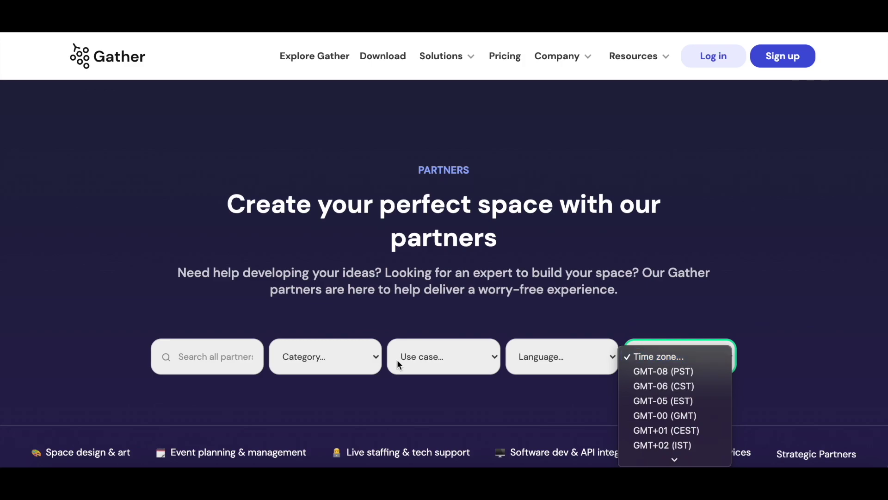
left_click(299, 364)
Step: Filter partners to the Live staffing & tech support category and scroll to the results
left_click(299, 365)
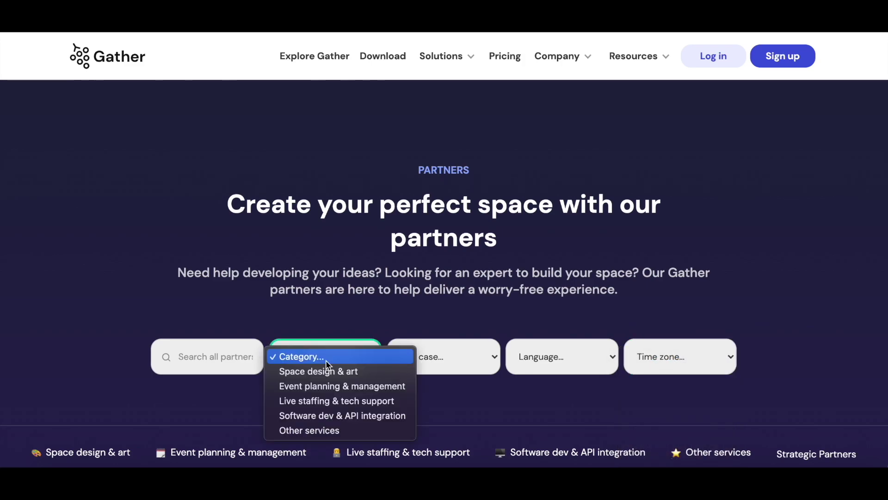
left_click(353, 401)
scroll(461, 397, "down", 5)
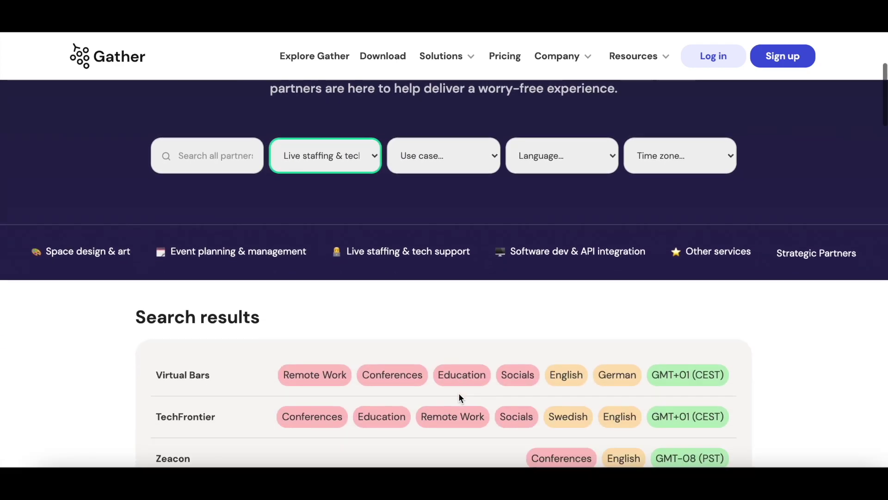